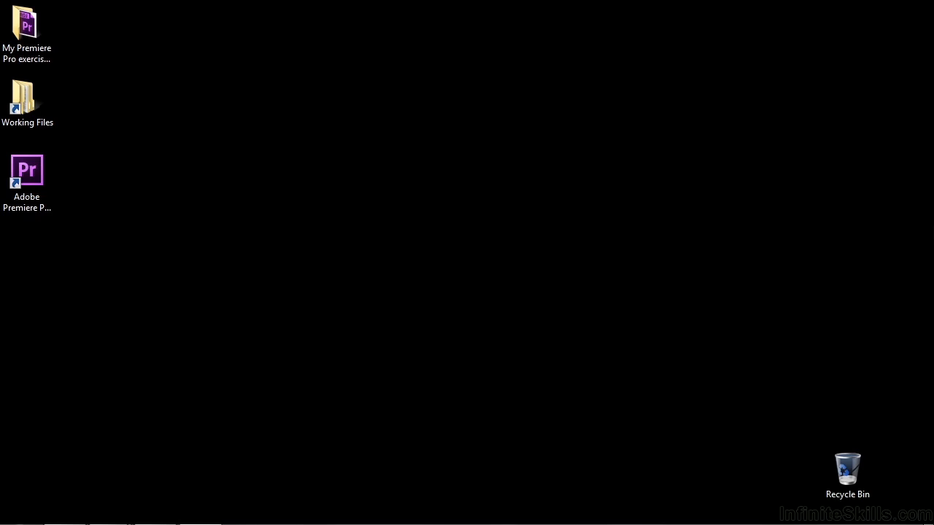
Open the project 0406-managing assets.prproj from the projects folder inside Working Files.
{"action": "double_click", "coordinate": [28, 108]}
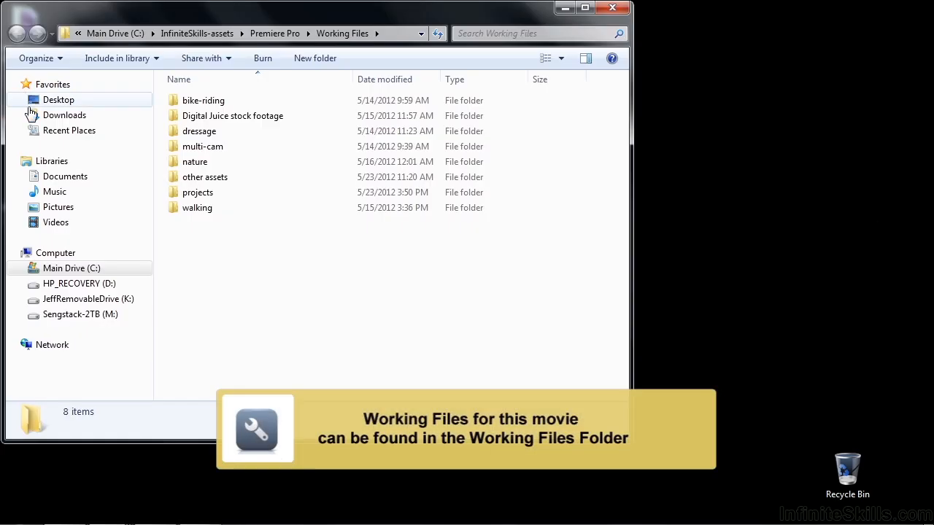
{"action": "double_click", "coordinate": [185, 197]}
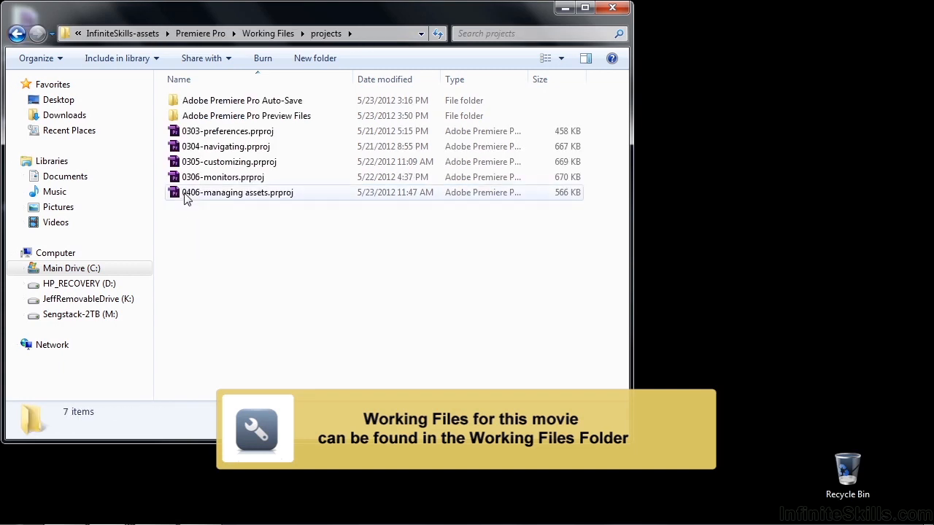
{"action": "double_click", "coordinate": [183, 195]}
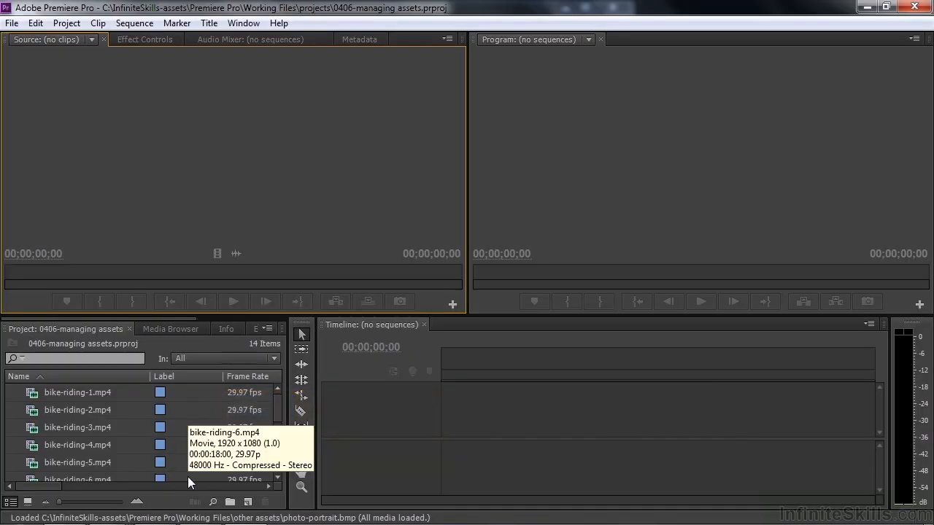
Examine the asset types in the project's list, from the bike-riding clips through the still images to the music and timelapse files.
{"action": "mouse_move", "coordinate": [278, 411]}
{"action": "left_mouse_down"}
{"action": "mouse_move", "coordinate": [275, 467]}
{"action": "mouse_move", "coordinate": [274, 402]}
{"action": "left_mouse_up"}
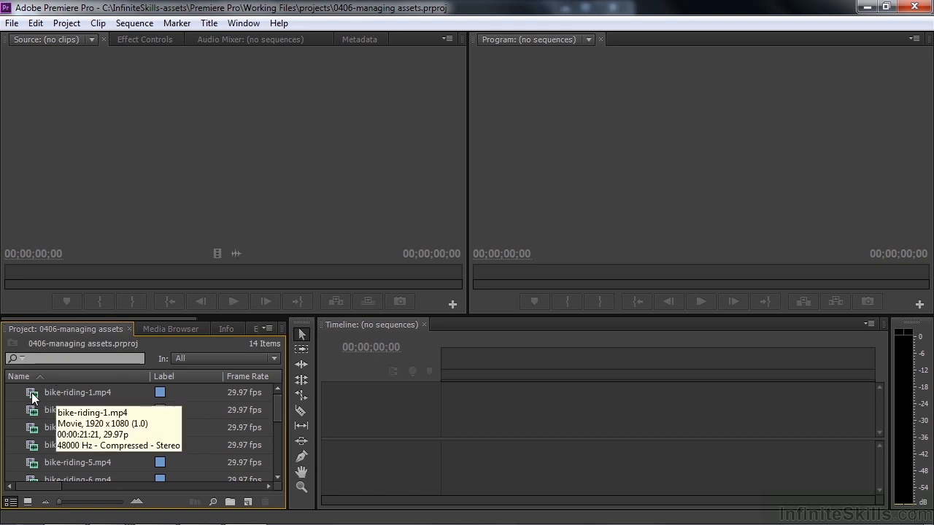
{"action": "left_click_drag", "start_coordinate": [276, 407], "coordinate": [243, 442]}
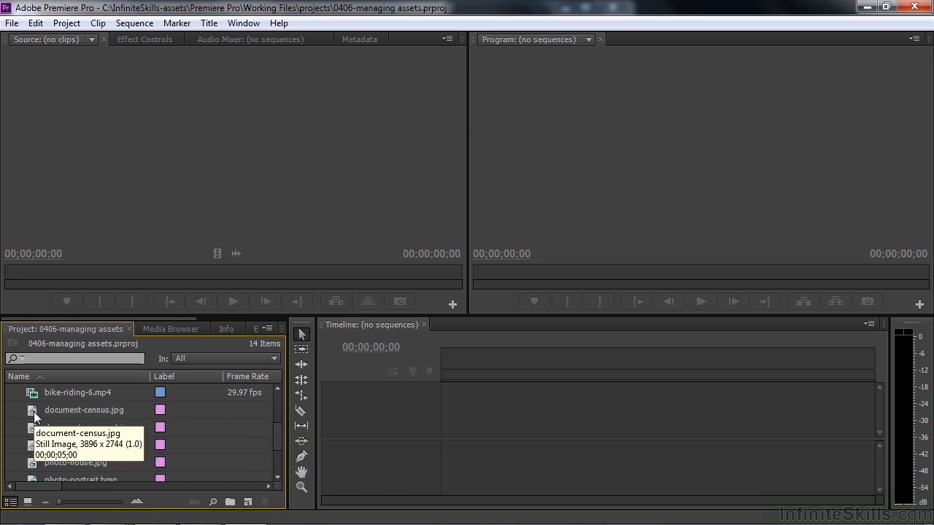
{"action": "left_click_drag", "start_coordinate": [275, 439], "coordinate": [276, 461]}
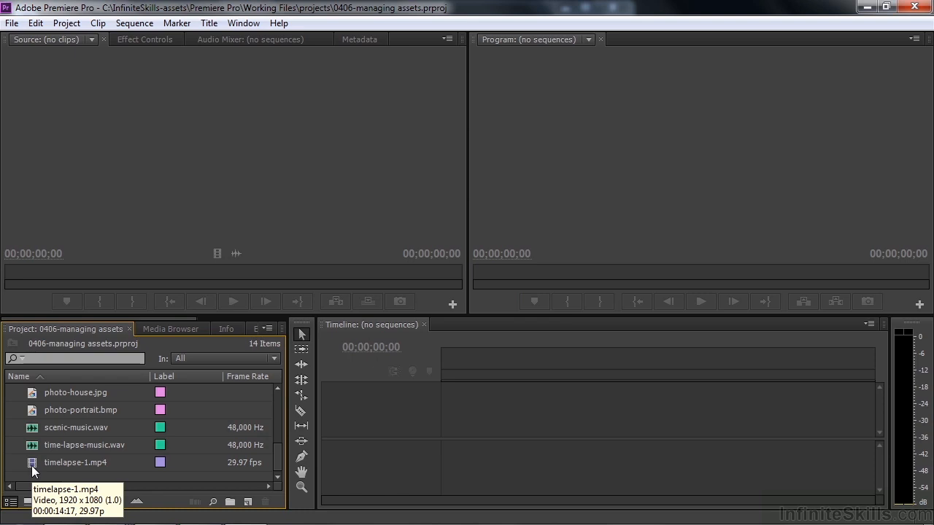
Compare the project's icon view with the Media Browser's thumbnail view of the bike-riding folder, and return the project to list view.
{"action": "left_click", "coordinate": [29, 503]}
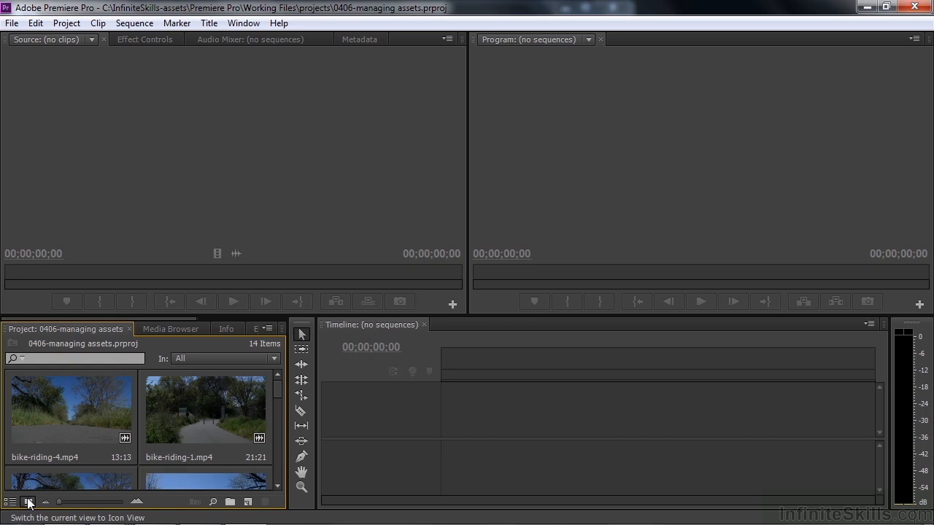
{"action": "left_click", "coordinate": [159, 330]}
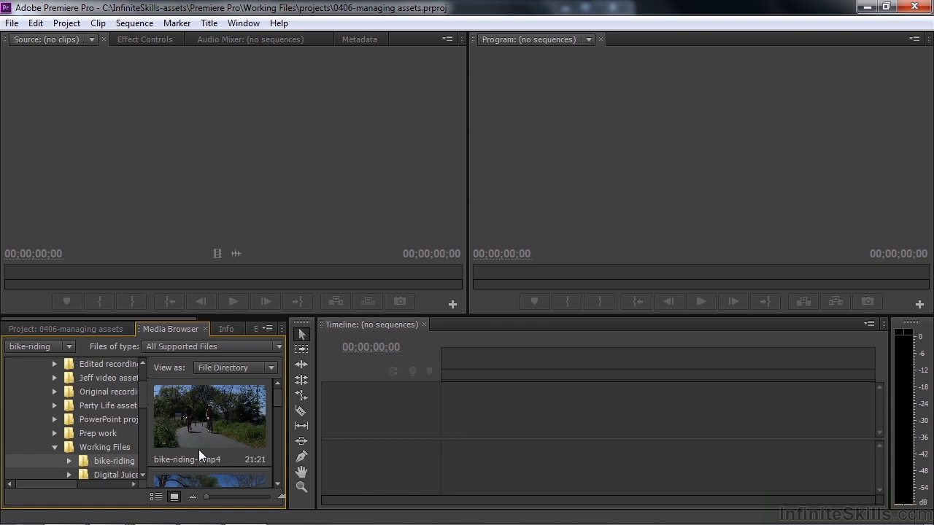
{"action": "left_click", "coordinate": [173, 498]}
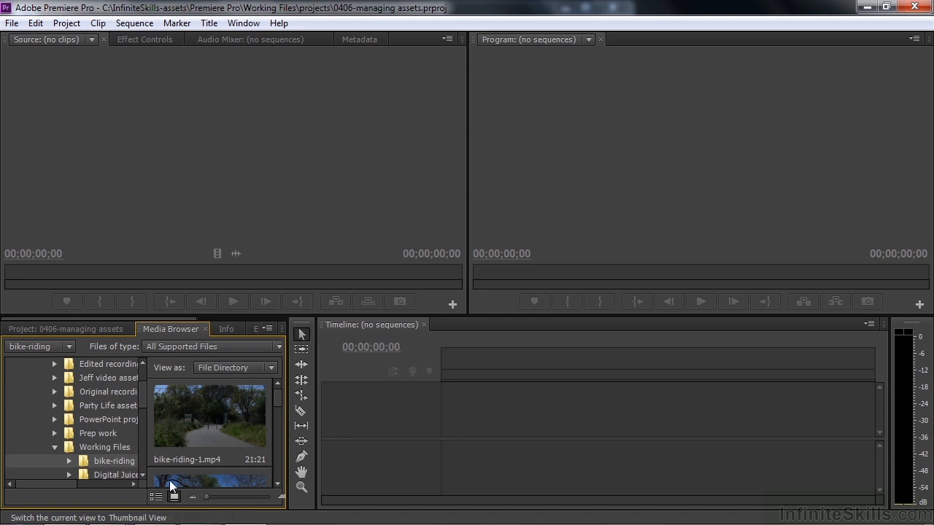
{"action": "left_click", "coordinate": [35, 328]}
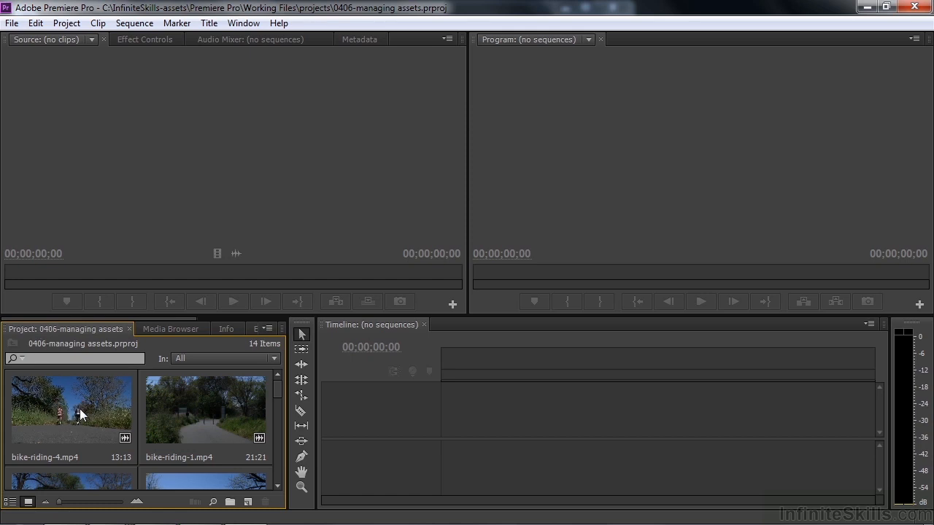
{"action": "left_click", "coordinate": [10, 502]}
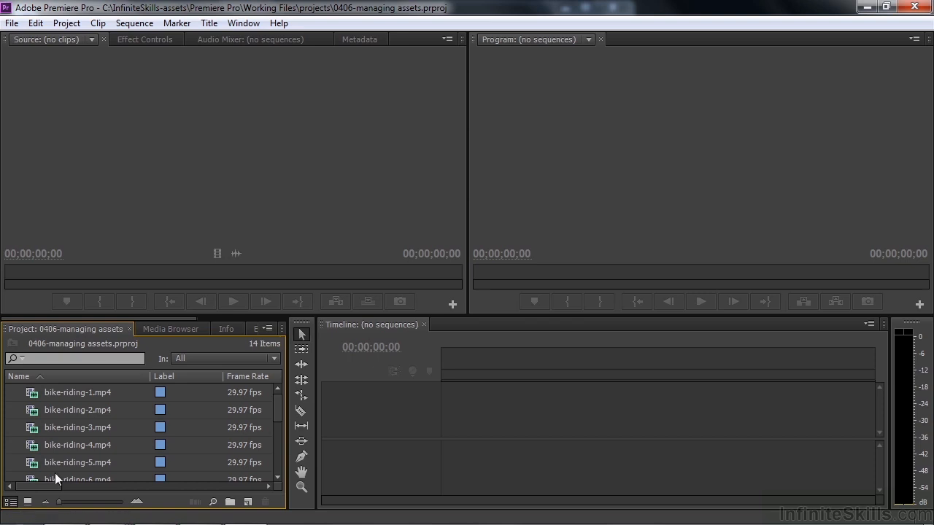
Show thumbnails in the project's list view and enlarge them to the maximum size.
{"action": "left_click", "coordinate": [267, 329]}
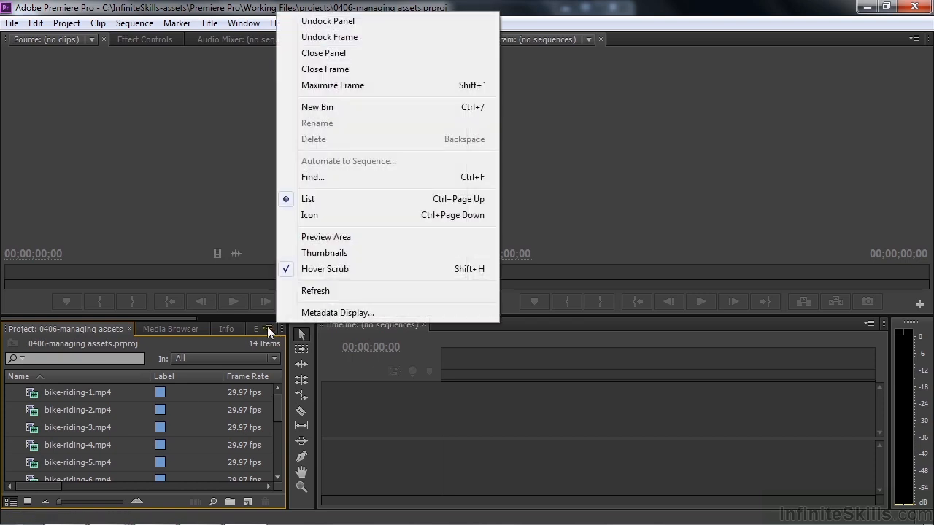
{"action": "left_click", "coordinate": [322, 260]}
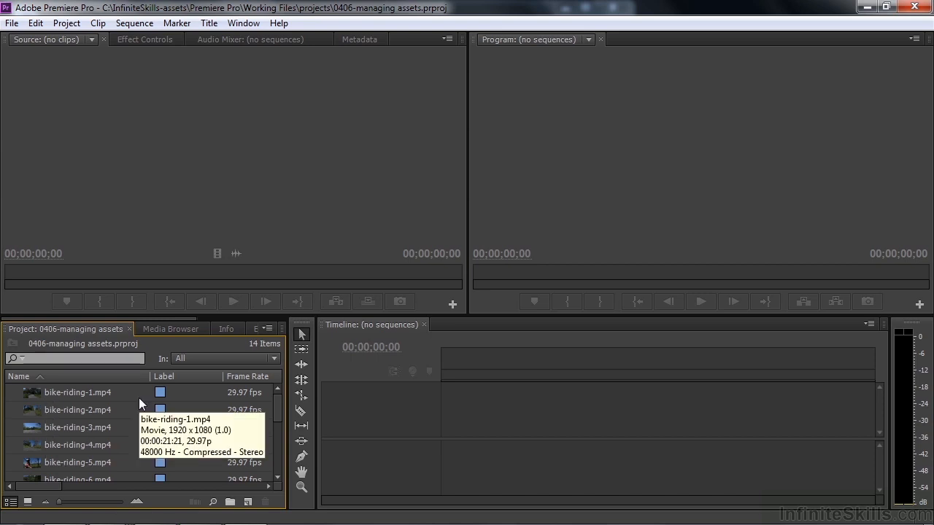
{"action": "left_click_drag", "start_coordinate": [59, 503], "coordinate": [124, 504]}
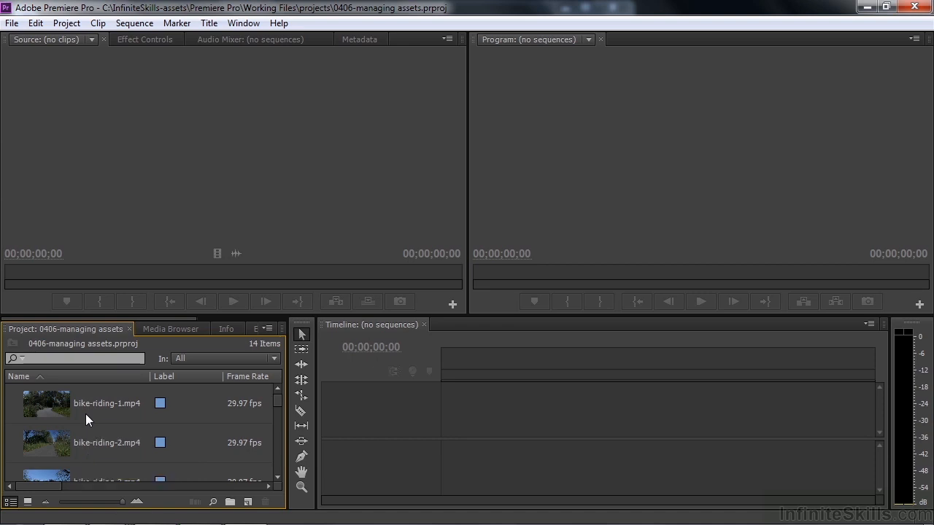
{"action": "mouse_move", "coordinate": [89, 410]}
Show the project's Preview Area and set a frame with the cyclists as the poster frame of bike-riding-1.mp4.
{"action": "left_click", "coordinate": [268, 328]}
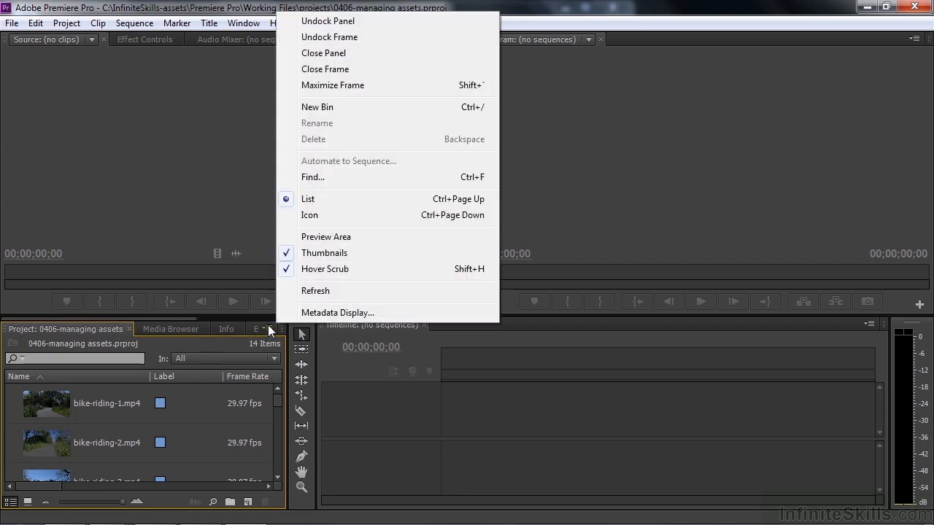
{"action": "left_click", "coordinate": [321, 238]}
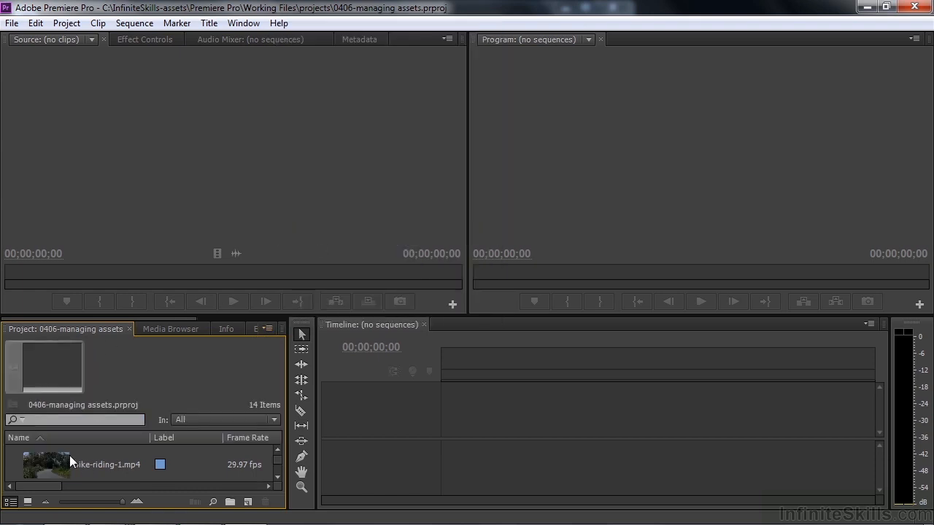
{"action": "left_click", "coordinate": [45, 467]}
{"action": "left_click_drag", "start_coordinate": [26, 391], "coordinate": [63, 395]}
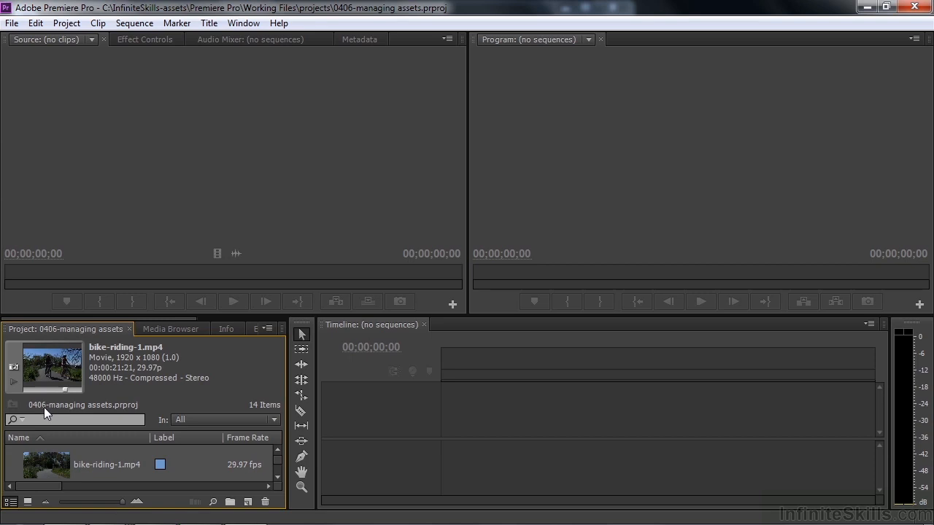
{"action": "left_click", "coordinate": [13, 368]}
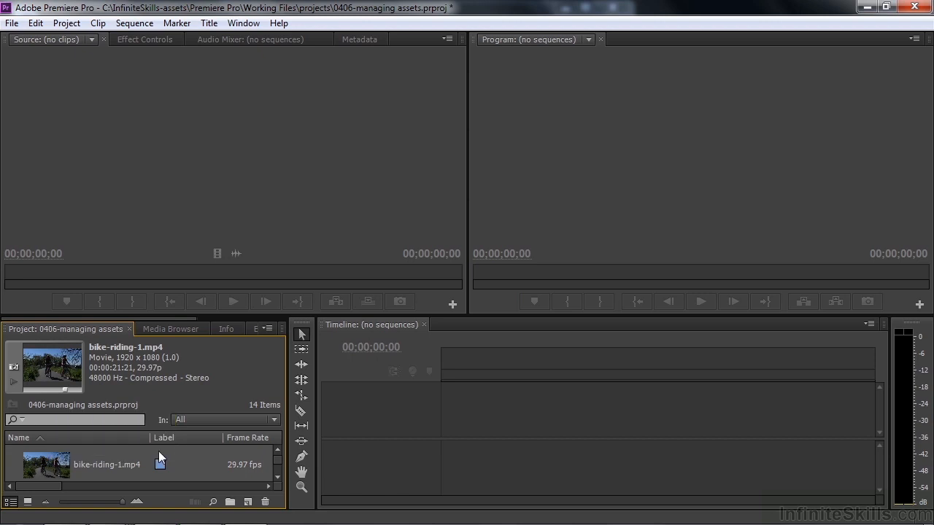
Turn off the project's Thumbnails and Preview Area, and reduce the list icons to their smallest size.
{"action": "left_click_drag", "start_coordinate": [278, 457], "coordinate": [278, 449]}
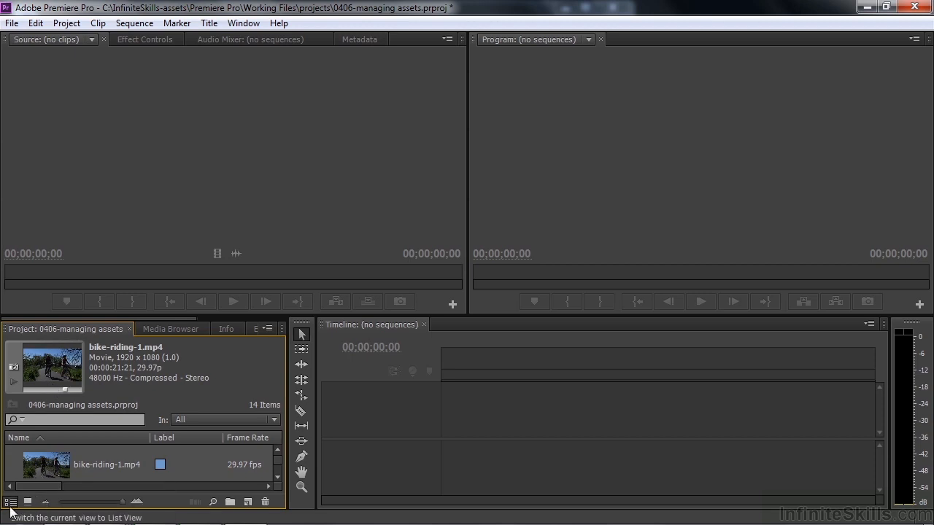
{"action": "left_click", "coordinate": [270, 329]}
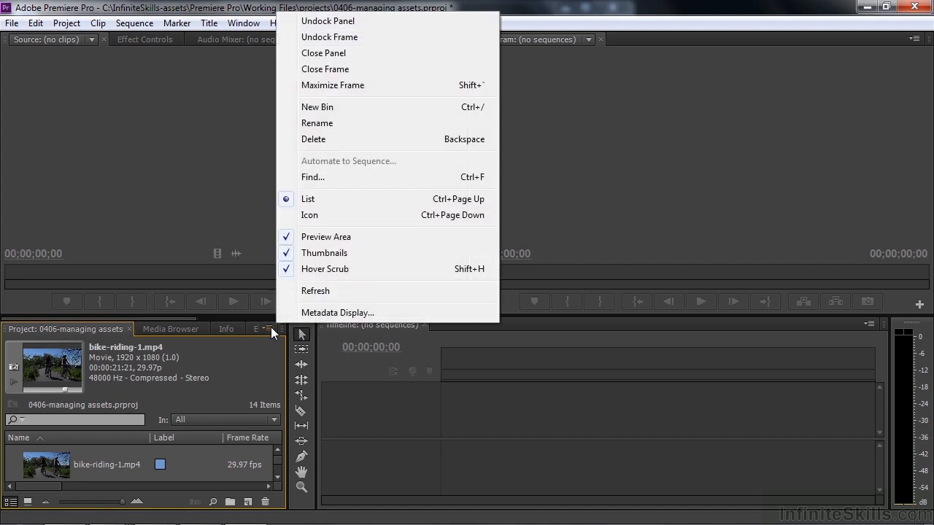
{"action": "left_click", "coordinate": [318, 254]}
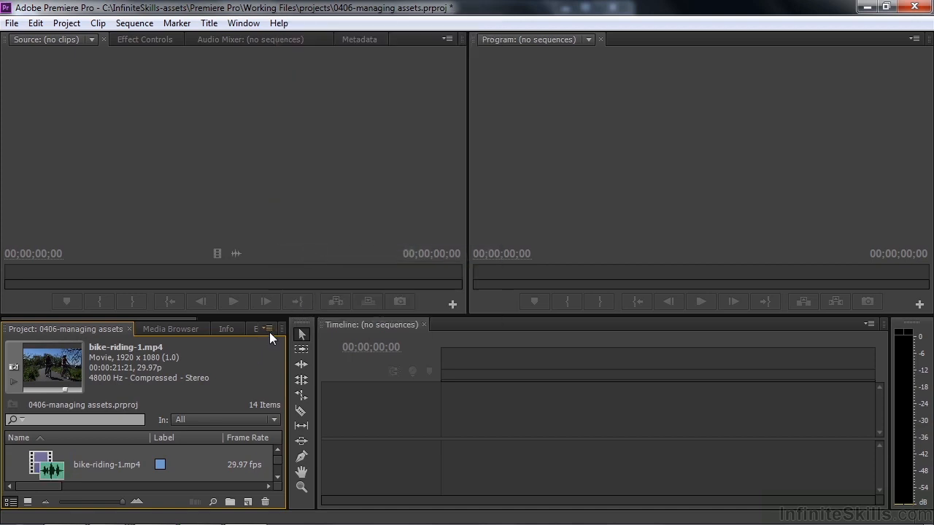
{"action": "left_click", "coordinate": [268, 329]}
{"action": "left_click", "coordinate": [321, 237]}
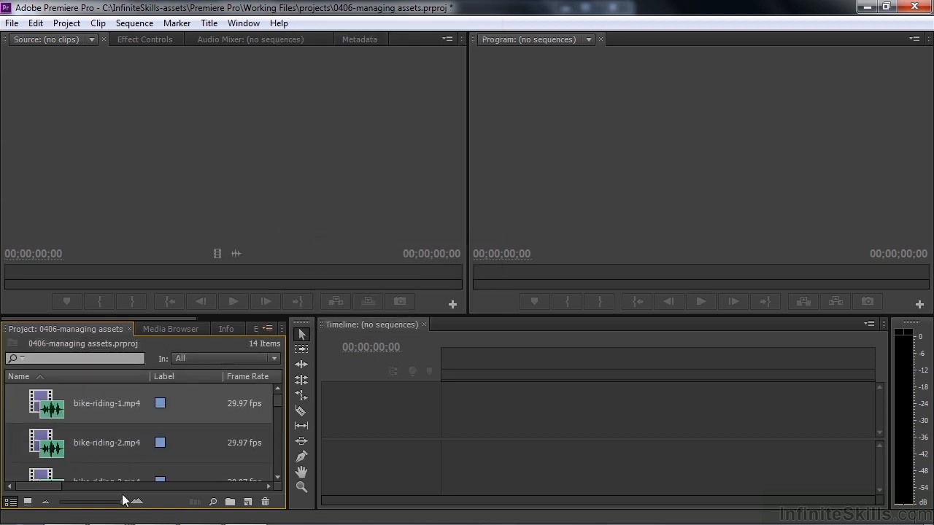
{"action": "left_click_drag", "start_coordinate": [122, 502], "coordinate": [52, 507]}
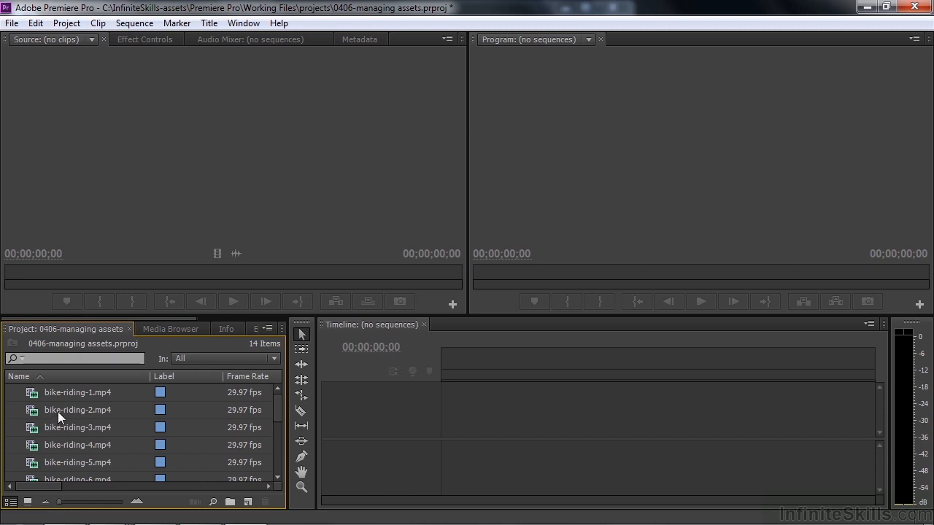
Switch the project to icon view and create a new sequence from the bike-riding-1.mp4 clip.
{"action": "left_click", "coordinate": [27, 502]}
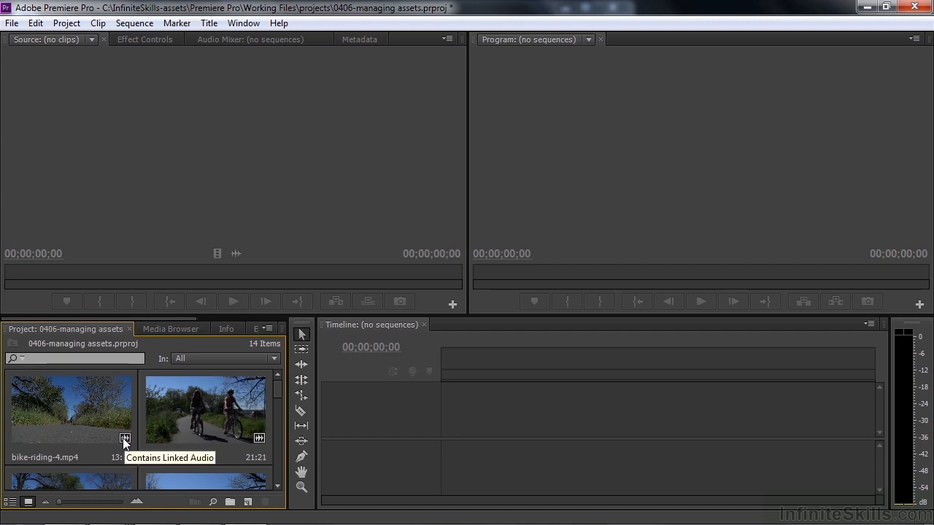
{"action": "scroll", "coordinate": [204, 441], "scroll_direction": "down", "scroll_amount": 2}
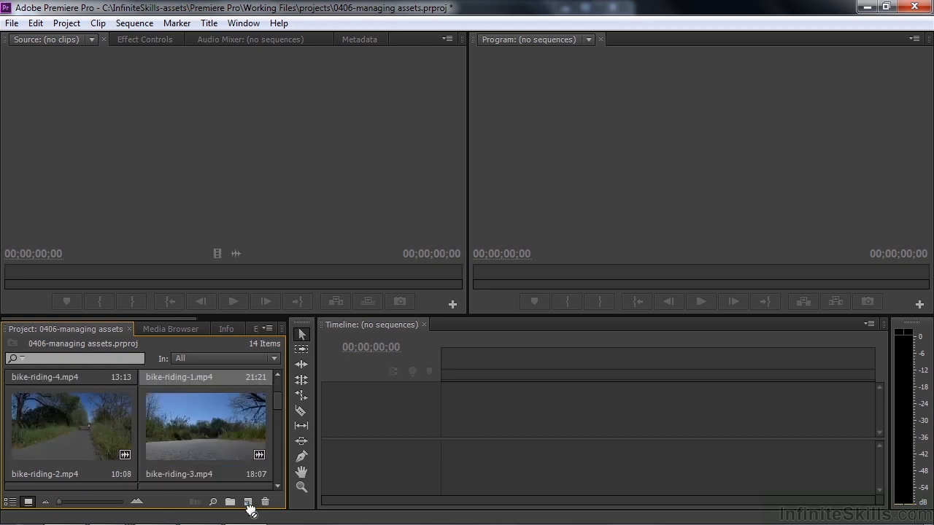
{"action": "left_click_drag", "start_coordinate": [249, 503], "coordinate": [249, 503]}
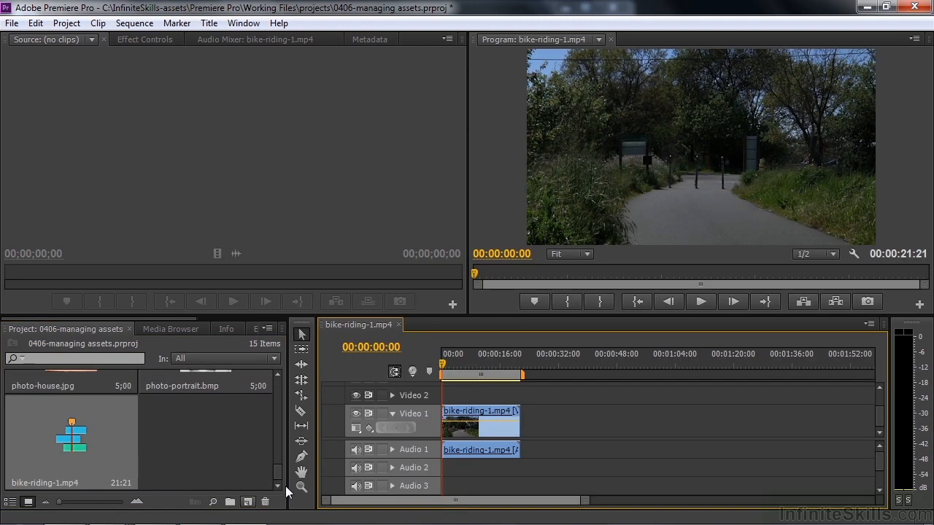
Add a second copy of bike-riding-1.mp4 directly after the first on Video 1 and delete only that copy's audio.
{"action": "scroll", "coordinate": [249, 440], "scroll_direction": "up", "scroll_amount": 5}
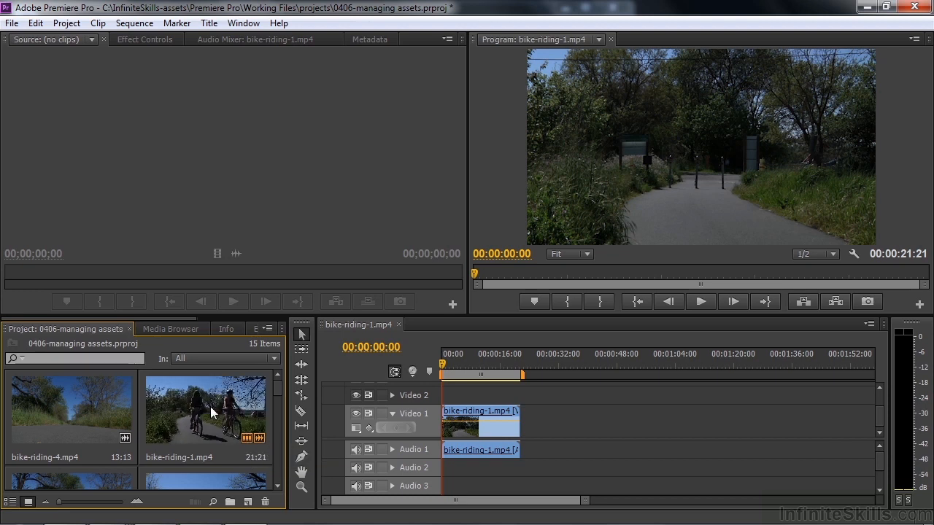
{"action": "left_click_drag", "start_coordinate": [210, 410], "coordinate": [533, 436]}
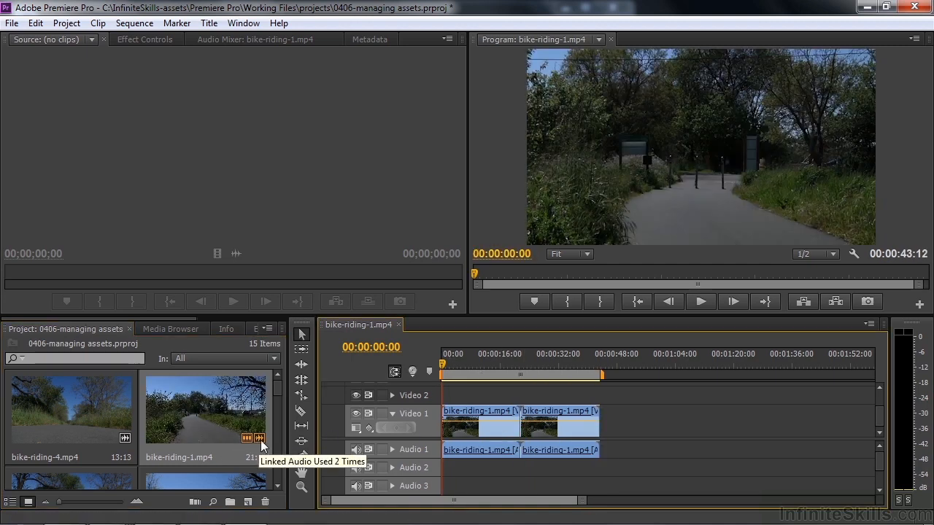
{"action": "left_click", "coordinate": [543, 451], "text": "alt"}
{"action": "key", "text": "Delete"}
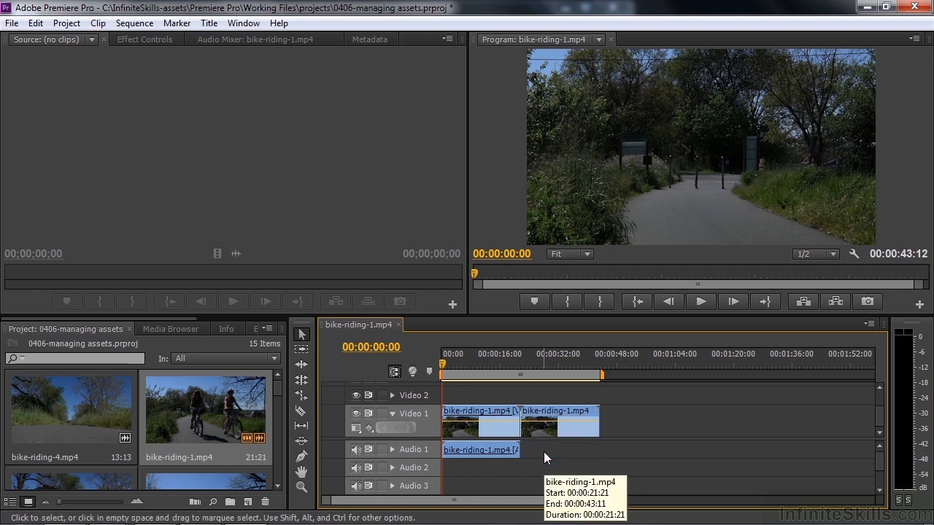
Check the linked-audio usage of bike-riding-1.mp4 and preview the clip within its project thumbnail.
{"action": "mouse_move", "coordinate": [258, 441]}
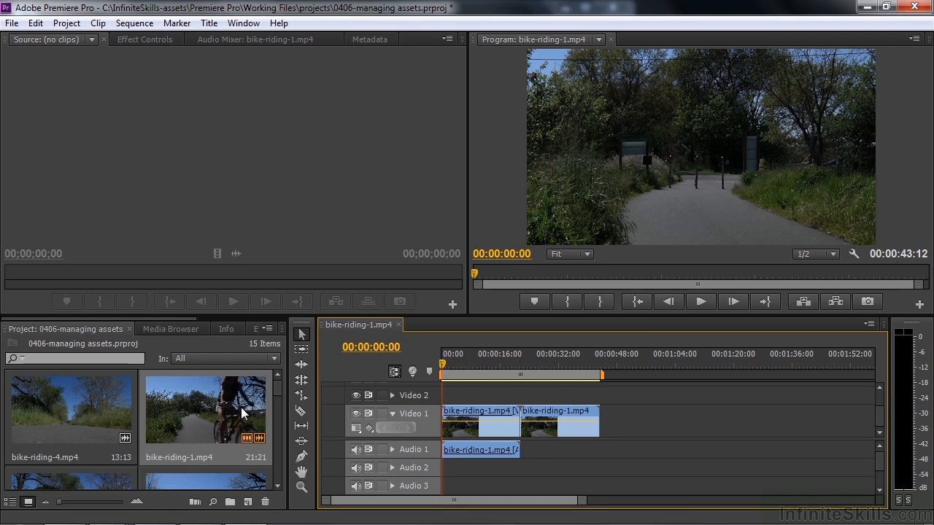
{"action": "left_click", "coordinate": [216, 418]}
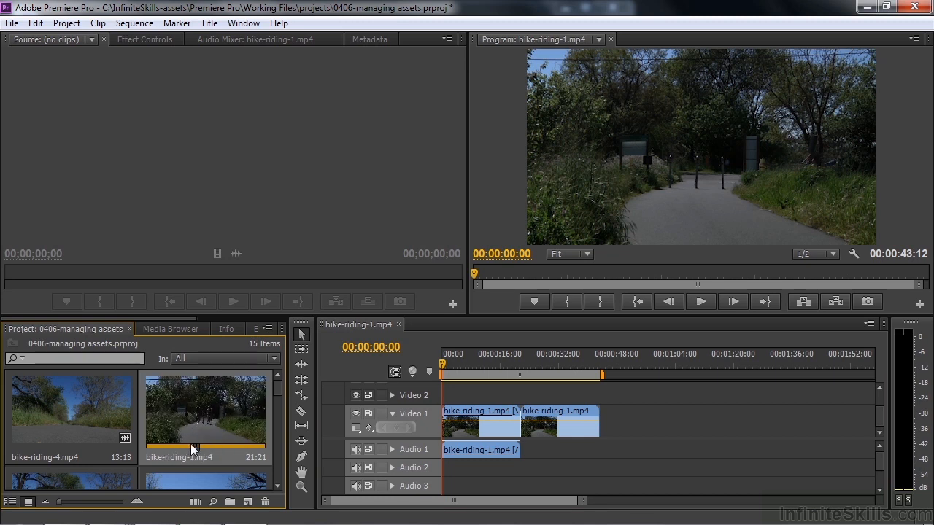
{"action": "key", "text": "space"}
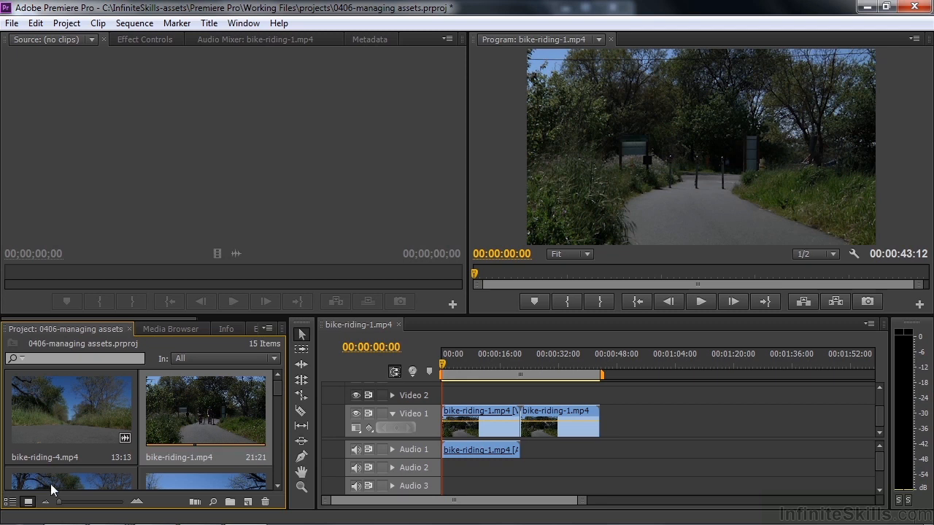
Switch the project to list view and sort the assets by name in descending order and back to ascending order.
{"action": "left_click", "coordinate": [11, 503]}
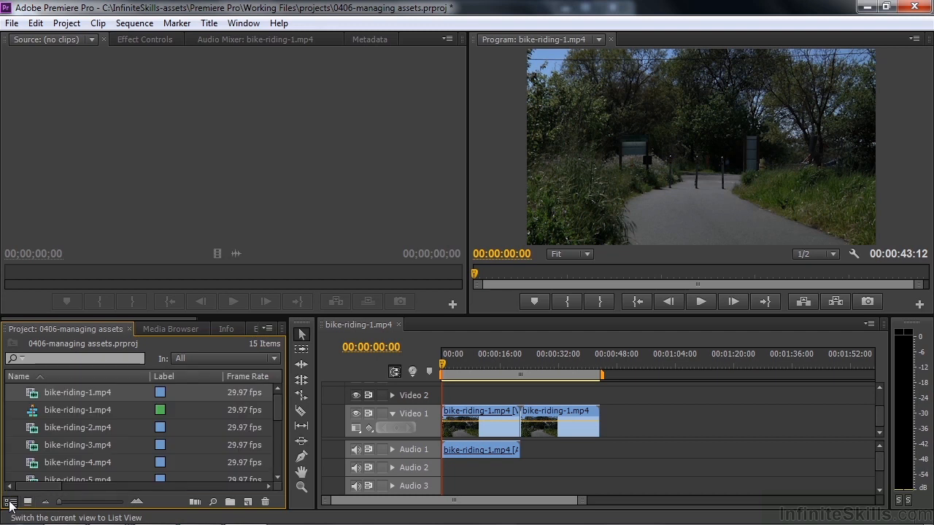
{"action": "left_click", "coordinate": [64, 378]}
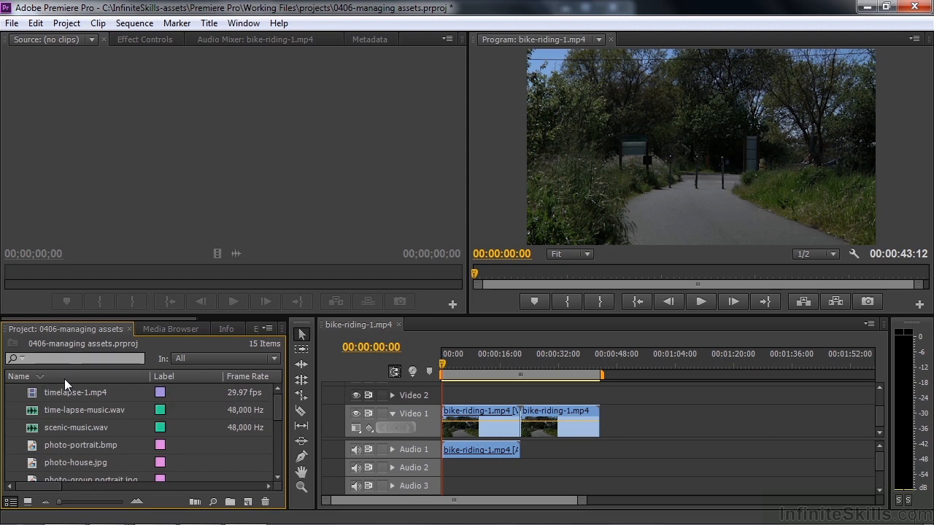
{"action": "left_click", "coordinate": [64, 378]}
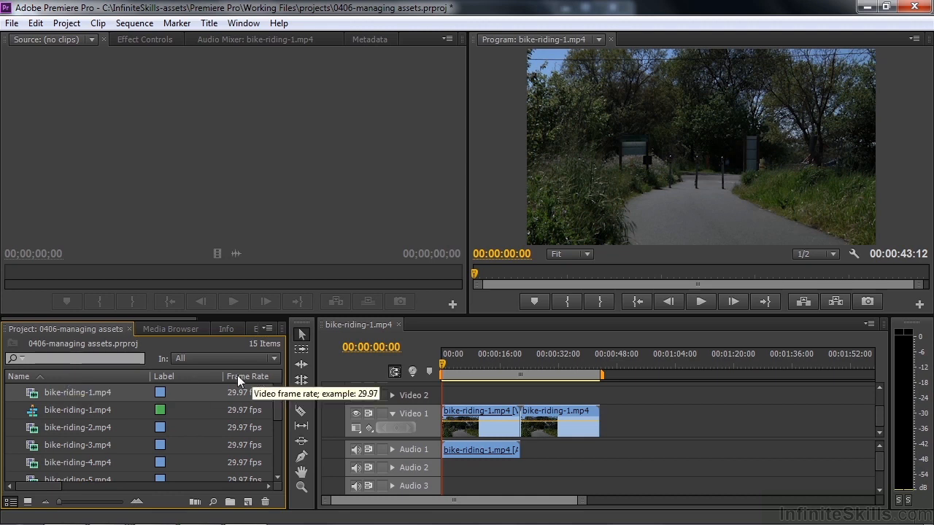
Widen the Project panel across most of the workspace to examine the assets' metadata columns.
{"action": "left_click_drag", "start_coordinate": [39, 487], "coordinate": [22, 504]}
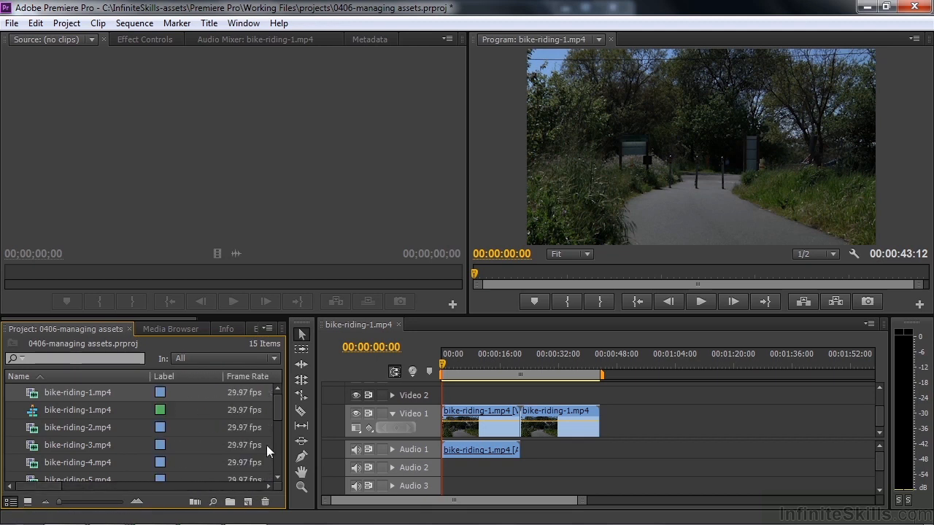
{"action": "left_click_drag", "start_coordinate": [288, 433], "coordinate": [803, 443]}
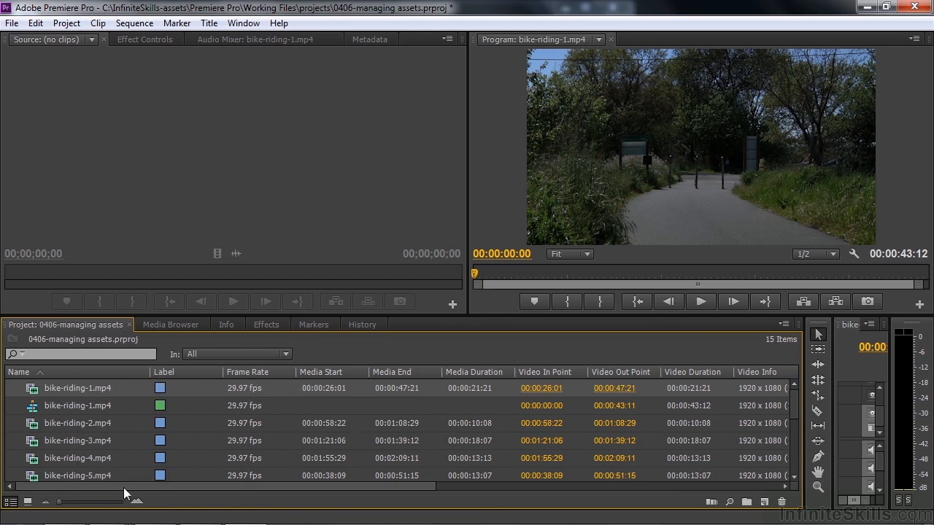
{"action": "left_click_drag", "start_coordinate": [123, 488], "coordinate": [155, 491]}
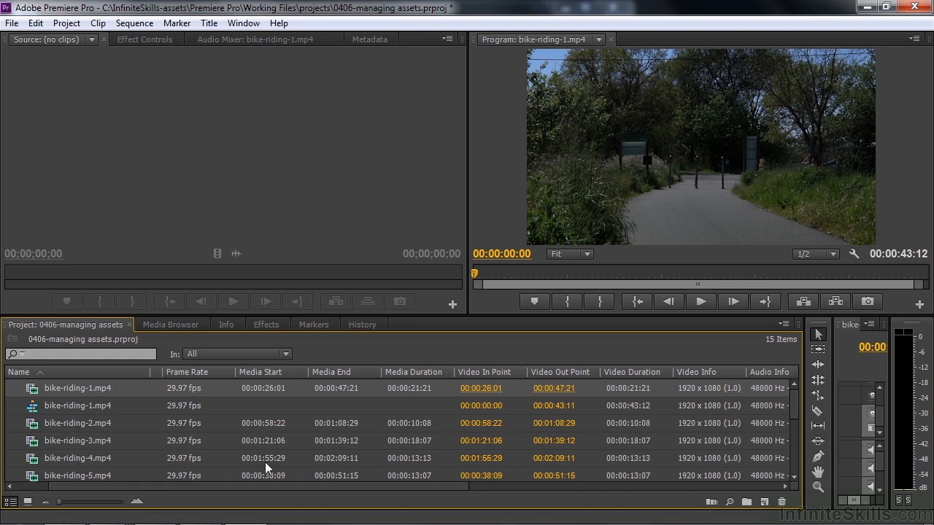
Sort the assets by Media Duration in ascending order, widen that column slightly, and reverse the sort to descending.
{"action": "left_click", "coordinate": [424, 374]}
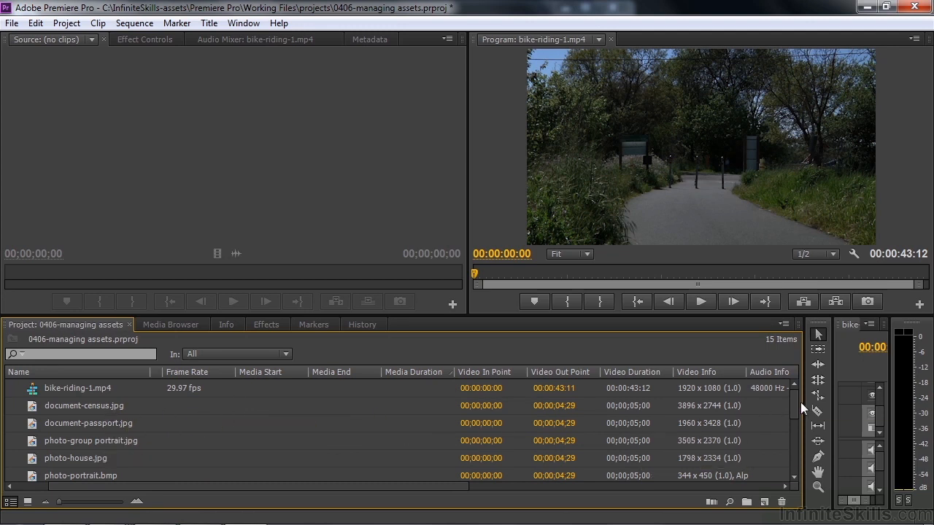
{"action": "left_click_drag", "start_coordinate": [793, 407], "coordinate": [787, 423]}
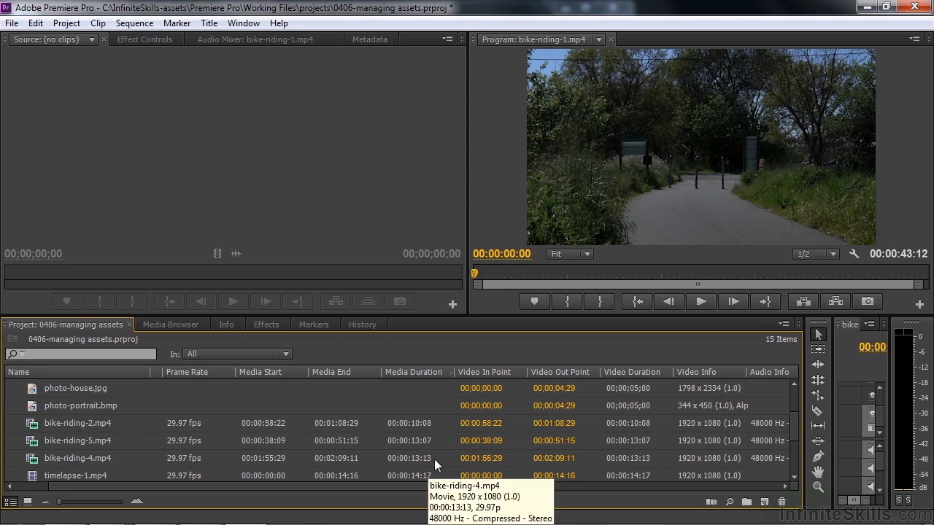
{"action": "mouse_move", "coordinate": [794, 421]}
{"action": "left_mouse_down"}
{"action": "mouse_move", "coordinate": [793, 461]}
{"action": "mouse_move", "coordinate": [794, 419]}
{"action": "left_mouse_up"}
{"action": "left_click_drag", "start_coordinate": [456, 376], "coordinate": [467, 379]}
{"action": "scroll", "coordinate": [450, 374], "scroll_direction": "up", "scroll_amount": 1}
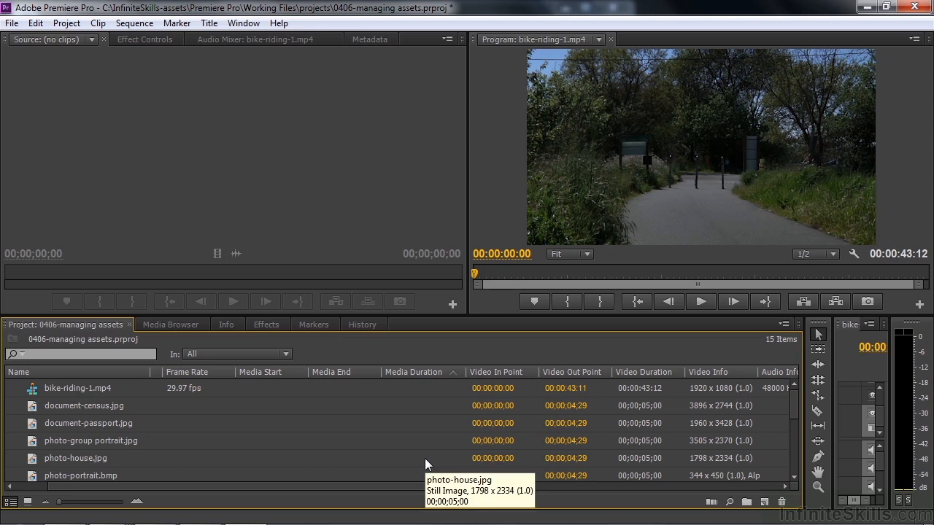
{"action": "left_click", "coordinate": [454, 373]}
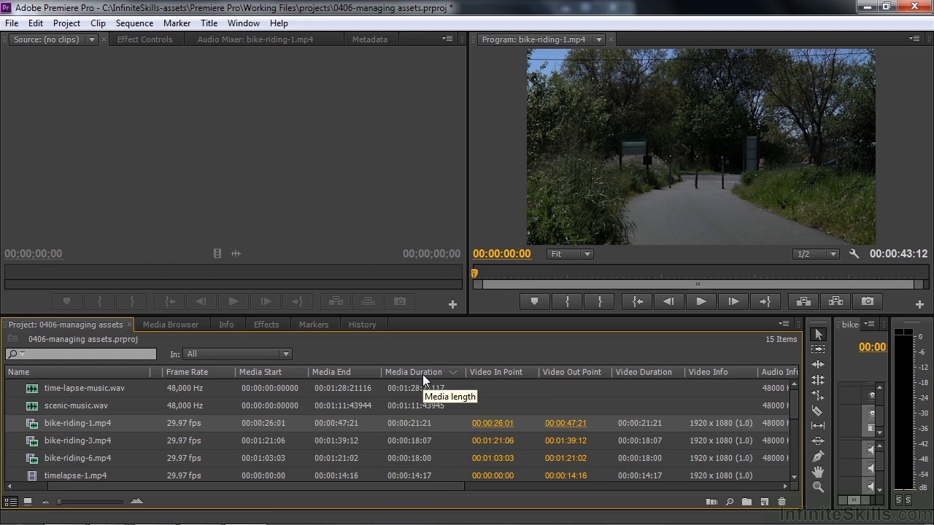
Open the Metadata Display settings and disable Media Start and Media End under Premiere Pro Project Metadata.
{"action": "left_click_drag", "start_coordinate": [391, 486], "coordinate": [610, 505]}
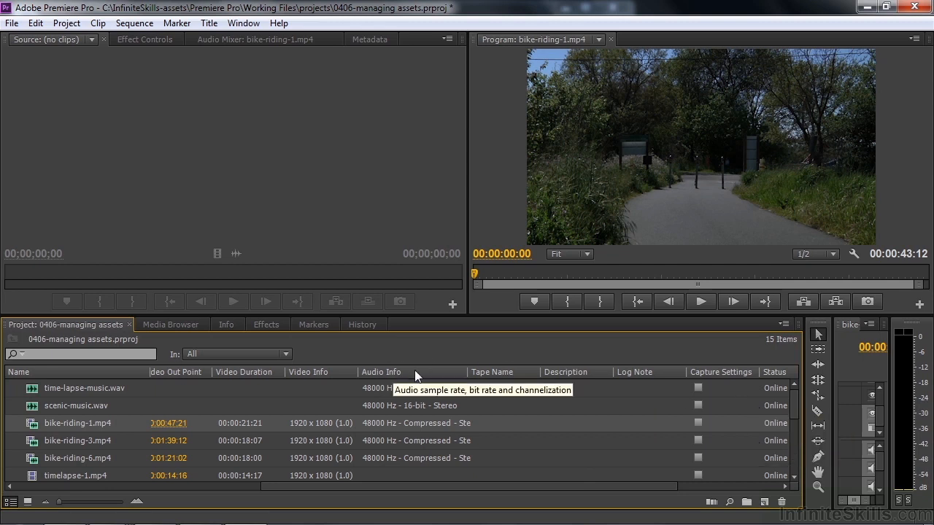
{"action": "right_click", "coordinate": [595, 375]}
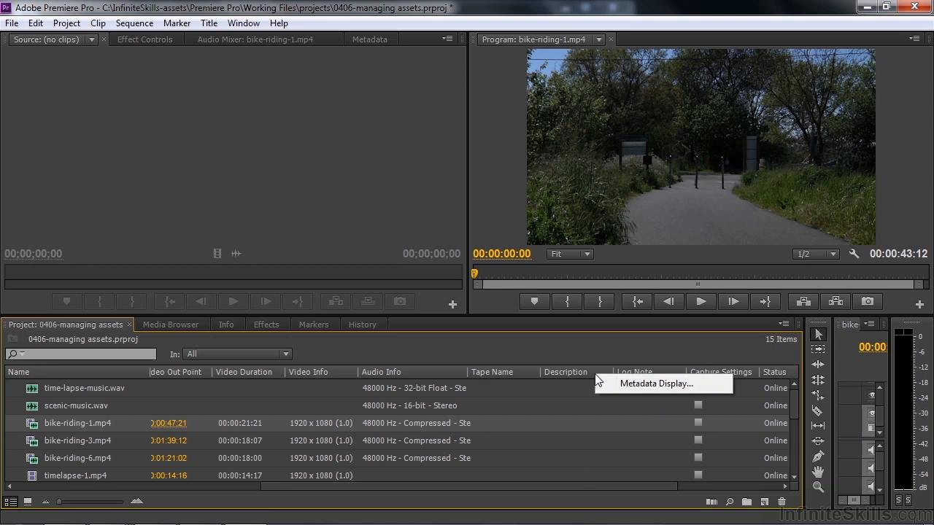
{"action": "left_click", "coordinate": [635, 386]}
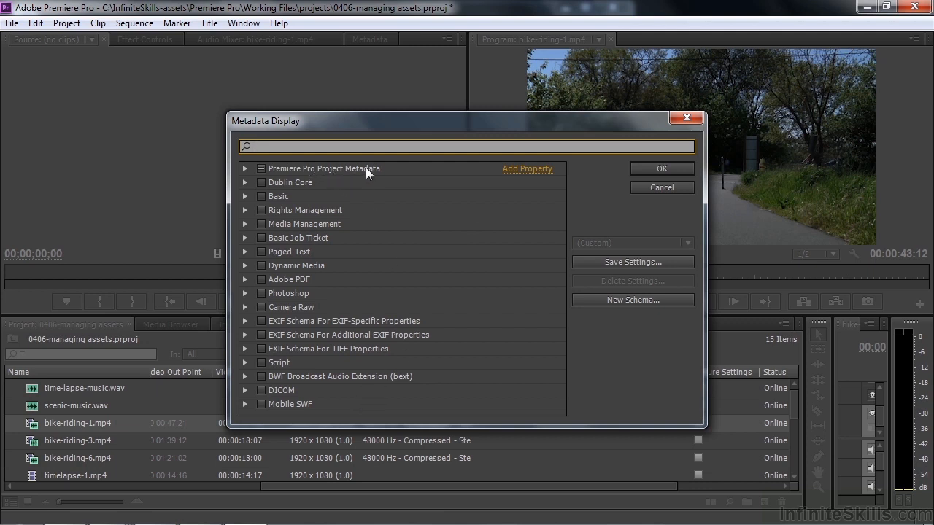
{"action": "left_click", "coordinate": [245, 169]}
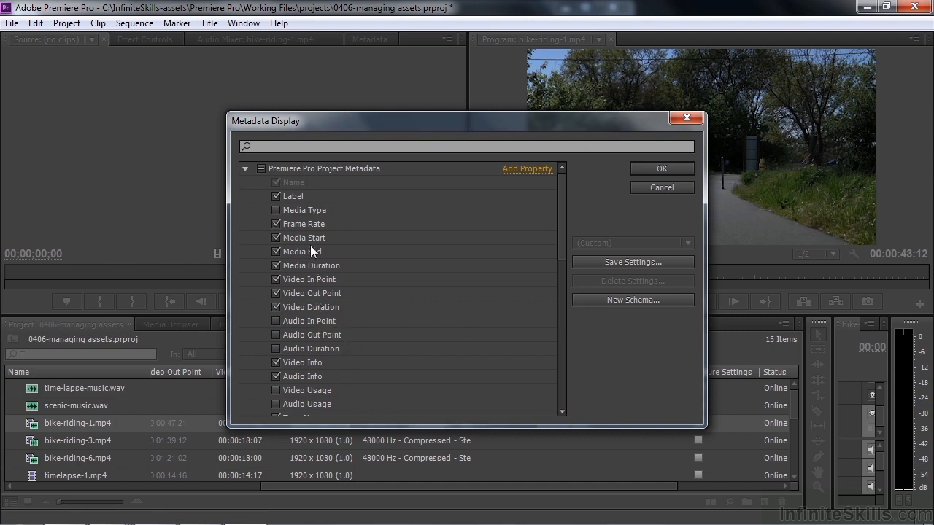
{"action": "left_click", "coordinate": [275, 238]}
{"action": "left_click", "coordinate": [275, 251]}
Enable Video Usage and Audio Usage, apply the metadata display settings, and check the usage of bike-riding-1.mp4.
{"action": "left_click_drag", "start_coordinate": [564, 241], "coordinate": [563, 298]}
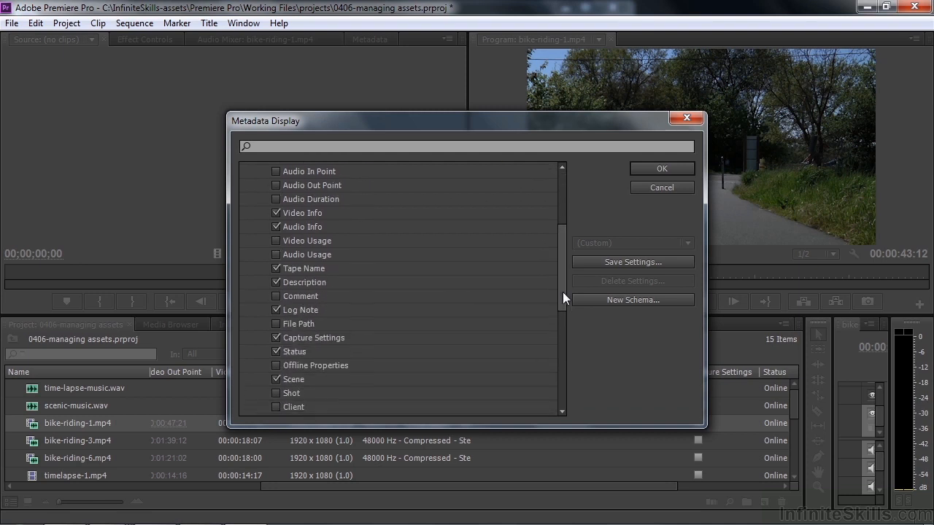
{"action": "left_click", "coordinate": [276, 239]}
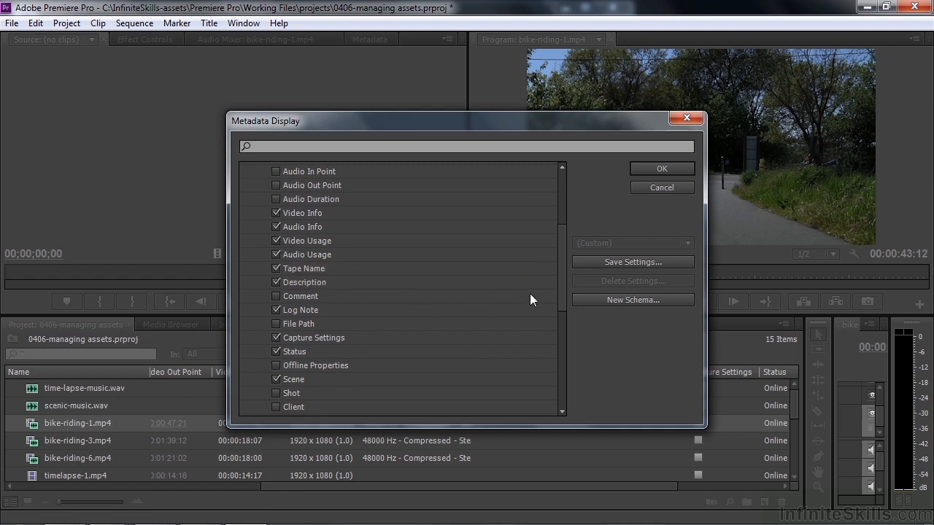
{"action": "left_click", "coordinate": [662, 169]}
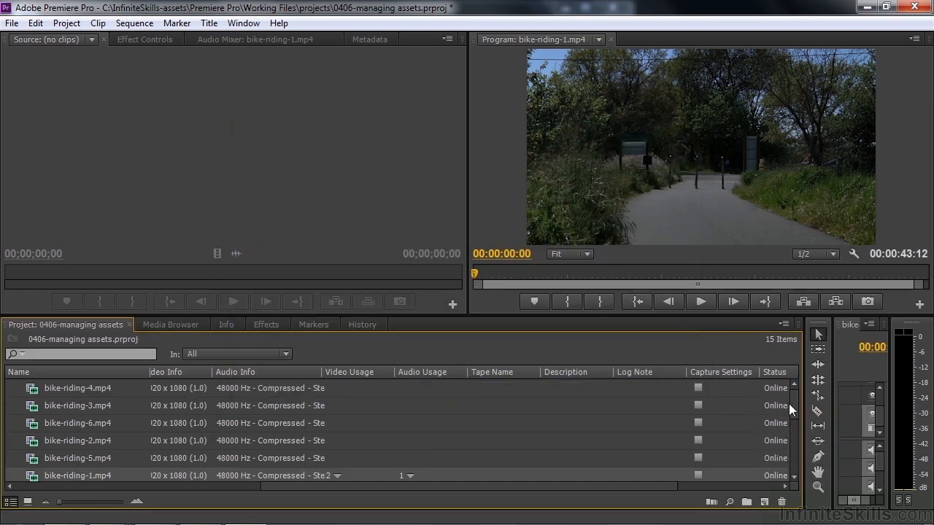
{"action": "scroll", "coordinate": [794, 411], "scroll_direction": "down", "scroll_amount": 1}
{"action": "scroll", "coordinate": [791, 413], "scroll_direction": "down", "scroll_amount": 1}
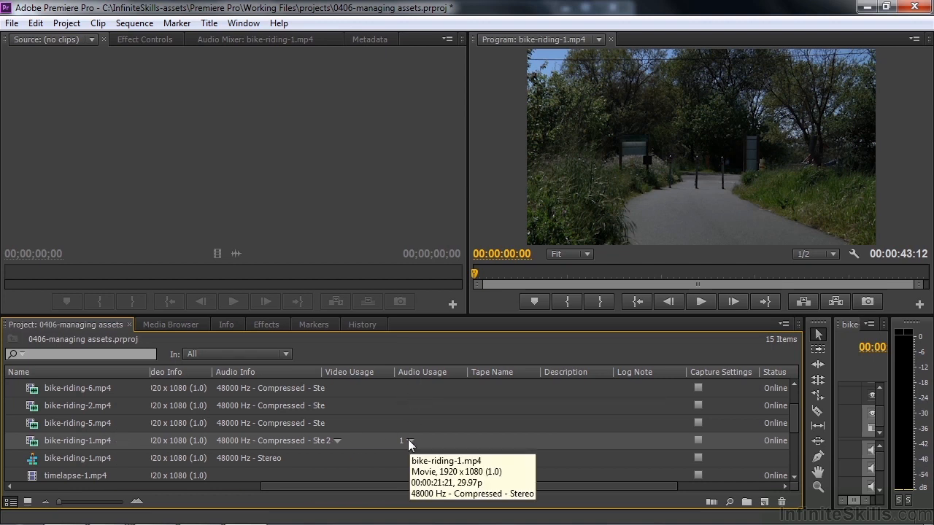
Move the Video Duration column directly after Name, and narrow the Project panel to give the timeline its width back.
{"action": "left_click_drag", "start_coordinate": [371, 485], "coordinate": [103, 486]}
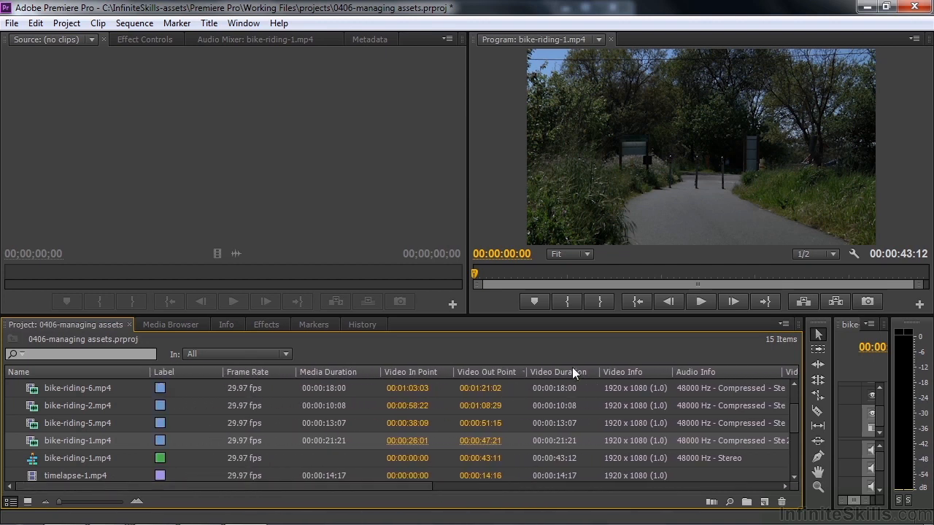
{"action": "left_click_drag", "start_coordinate": [571, 374], "coordinate": [318, 368]}
{"action": "left_click_drag", "start_coordinate": [219, 370], "coordinate": [220, 371]}
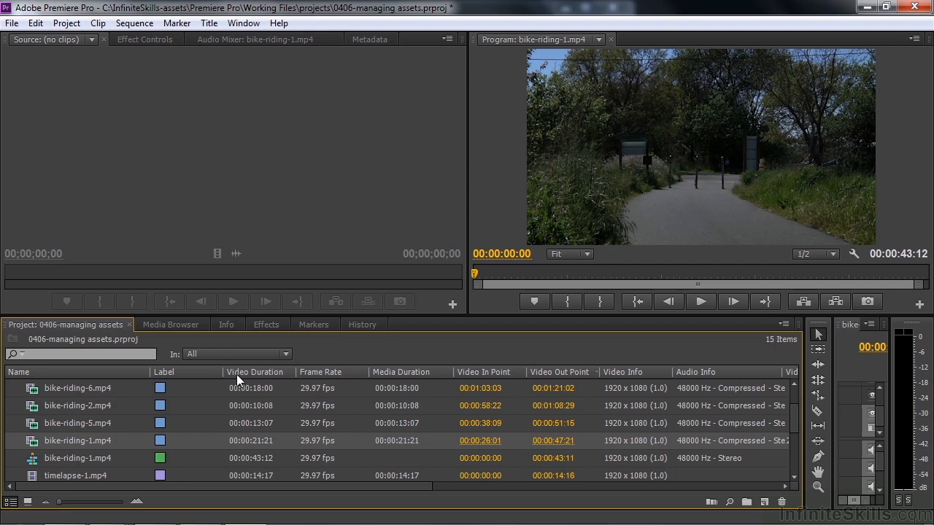
{"action": "left_click_drag", "start_coordinate": [251, 372], "coordinate": [168, 375]}
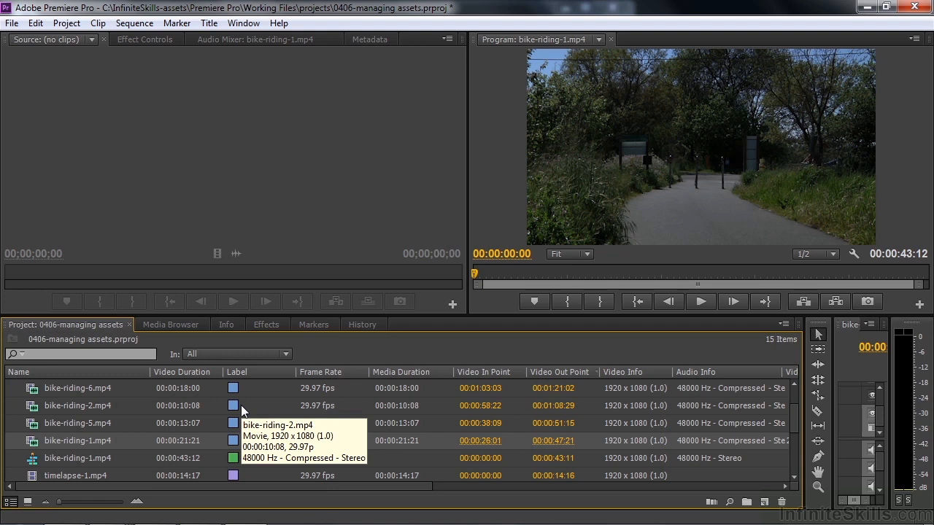
{"action": "left_click_drag", "start_coordinate": [802, 393], "coordinate": [250, 427]}
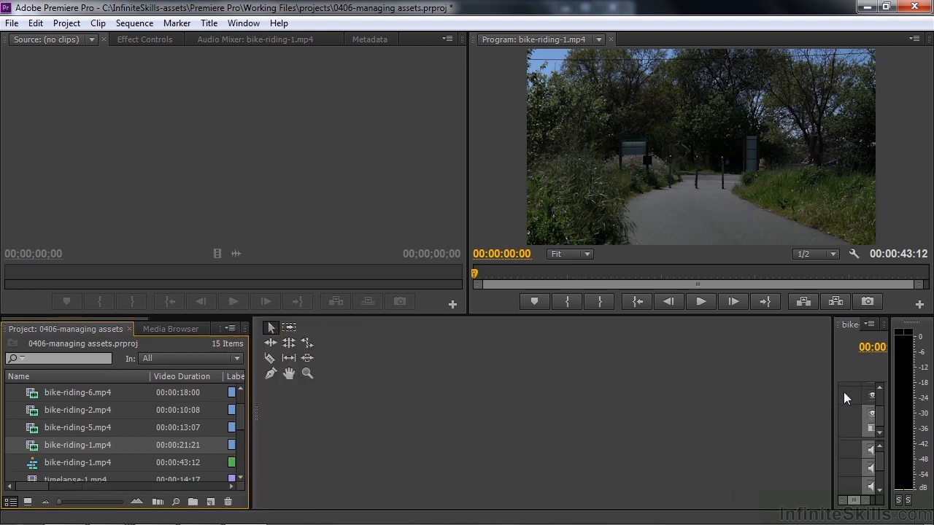
{"action": "left_click_drag", "start_coordinate": [832, 380], "coordinate": [281, 417]}
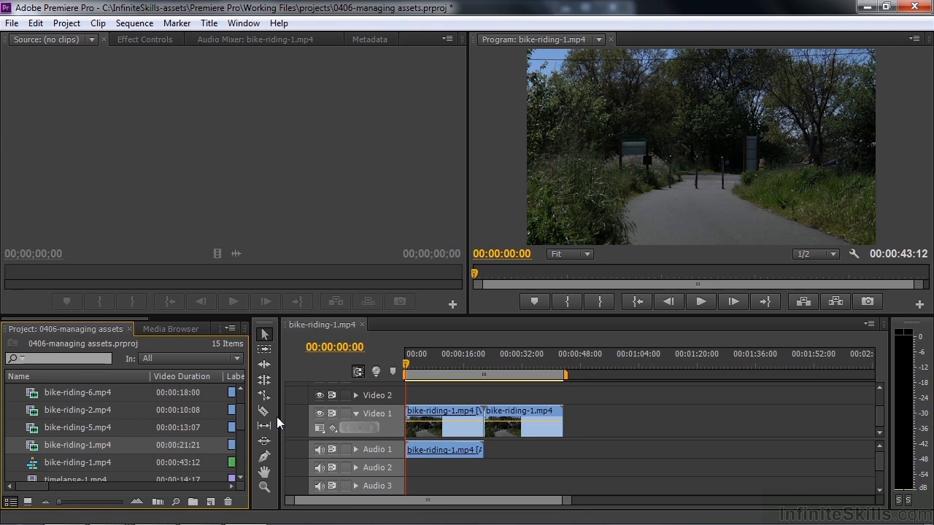
Create a new bin named Video clips in the project.
{"action": "left_click", "coordinate": [193, 503]}
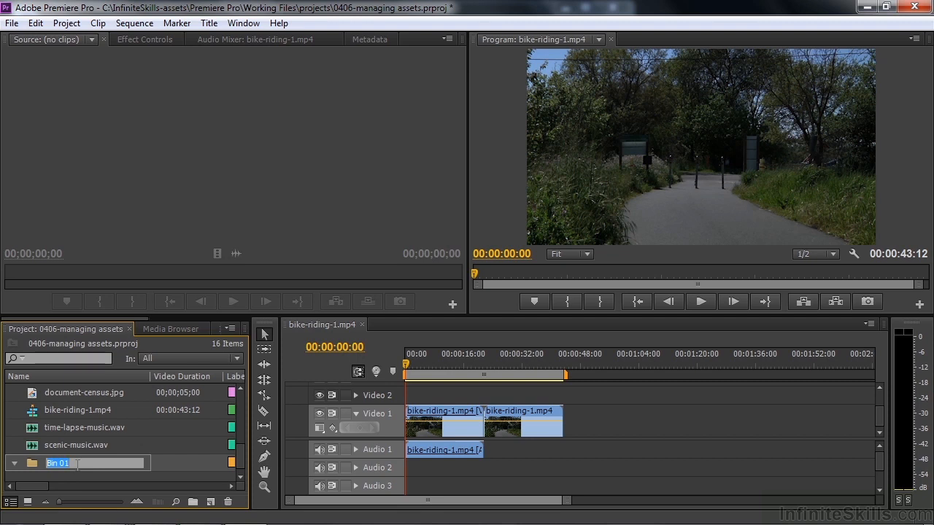
{"action": "type", "text": "Video clips"}
{"action": "key", "text": "Return"}
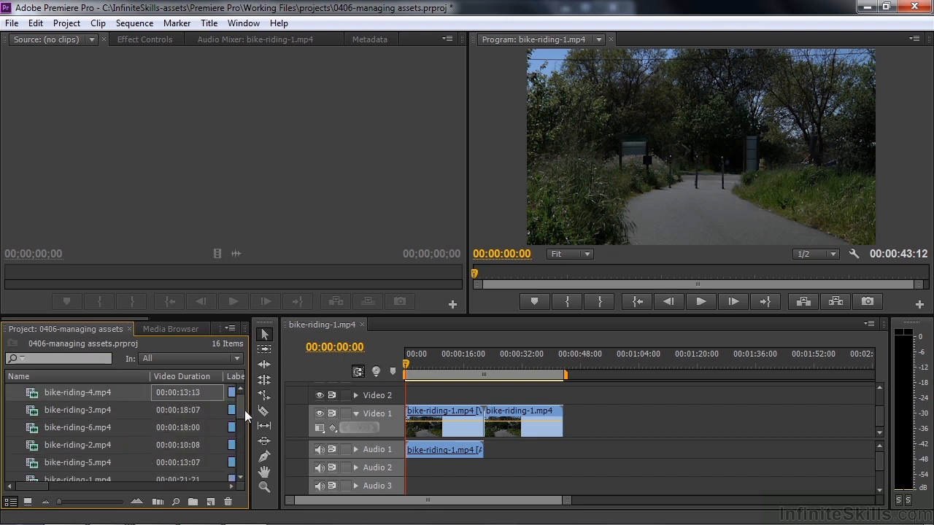
{"action": "left_click_drag", "start_coordinate": [239, 409], "coordinate": [230, 471]}
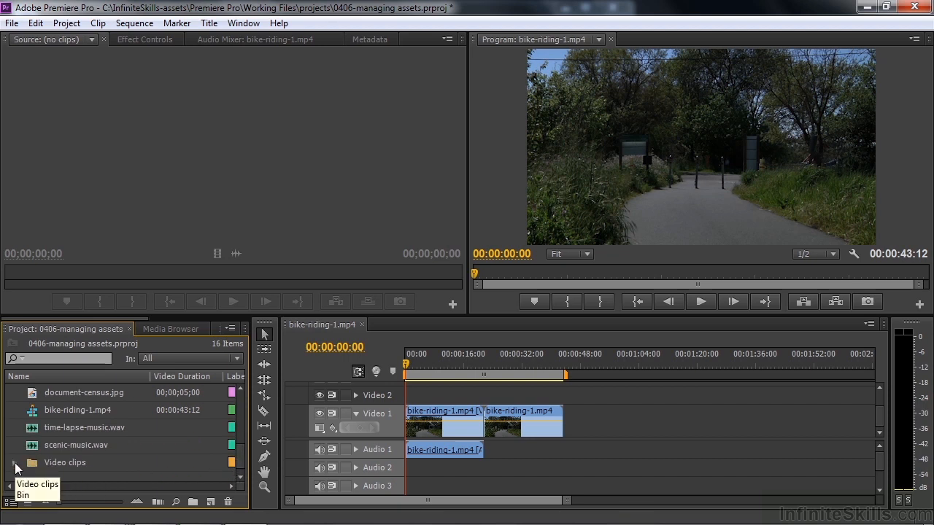
Move the six bike-riding video clips and timelapse-1.mp4 together into the Video clips bin.
{"action": "left_click_drag", "start_coordinate": [240, 462], "coordinate": [251, 386]}
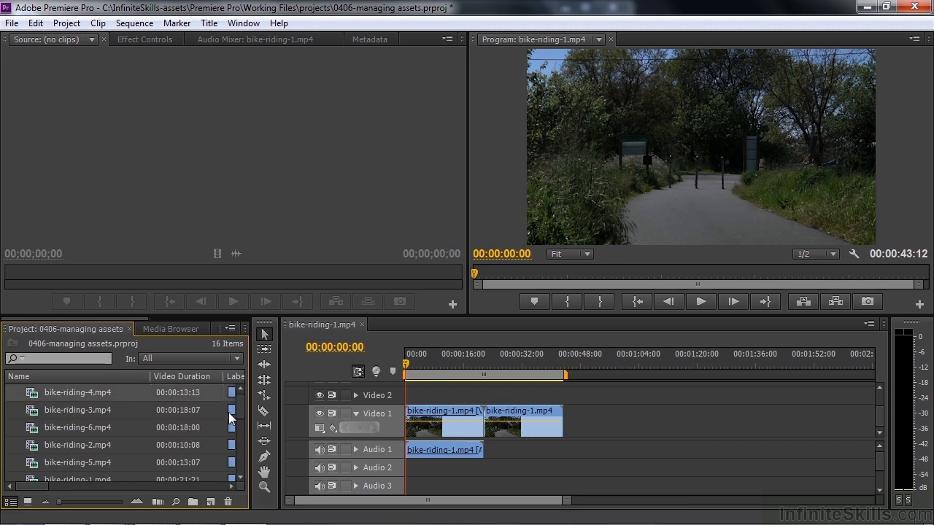
{"action": "left_click_drag", "start_coordinate": [241, 409], "coordinate": [240, 428]}
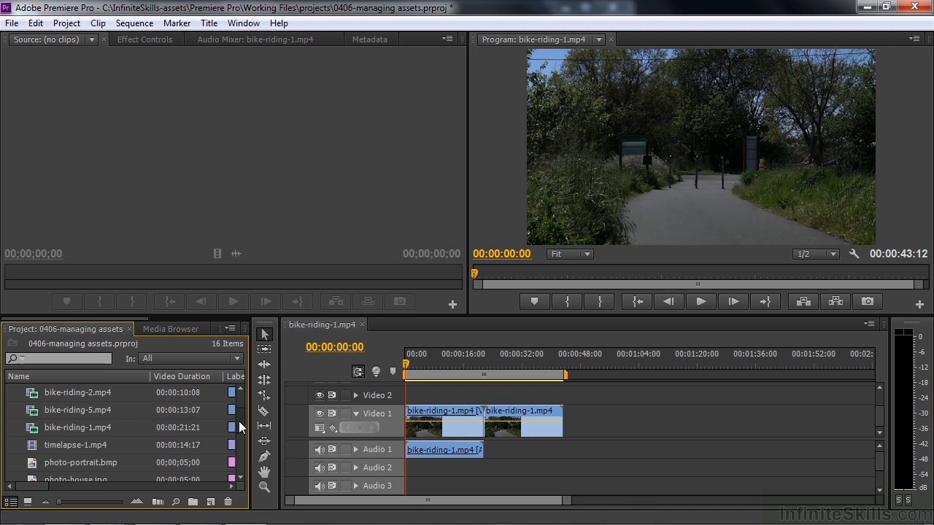
{"action": "left_click", "coordinate": [38, 447], "text": "shift"}
{"action": "mouse_move", "coordinate": [239, 426]}
{"action": "left_mouse_down"}
{"action": "mouse_move", "coordinate": [238, 465]}
{"action": "mouse_move", "coordinate": [248, 424]}
{"action": "left_mouse_up"}
{"action": "mouse_move", "coordinate": [31, 450]}
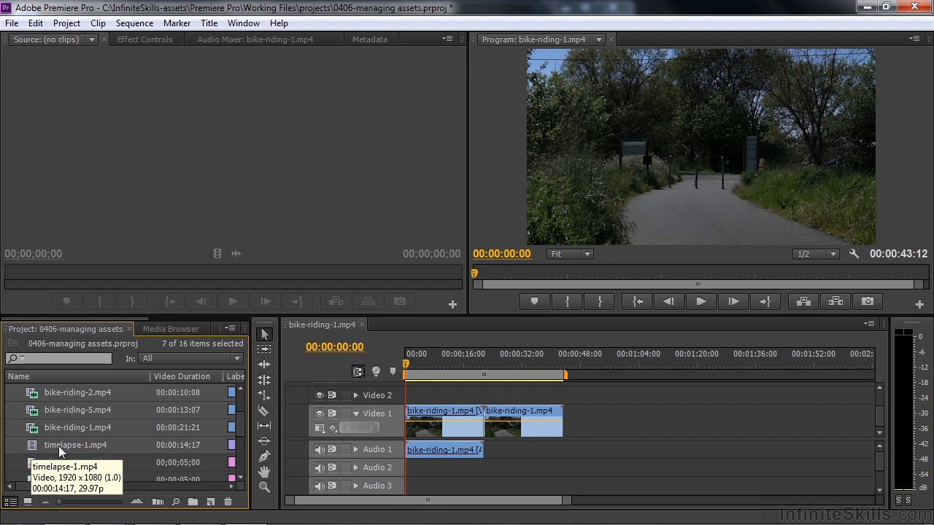
{"action": "left_click_drag", "start_coordinate": [60, 446], "coordinate": [61, 465]}
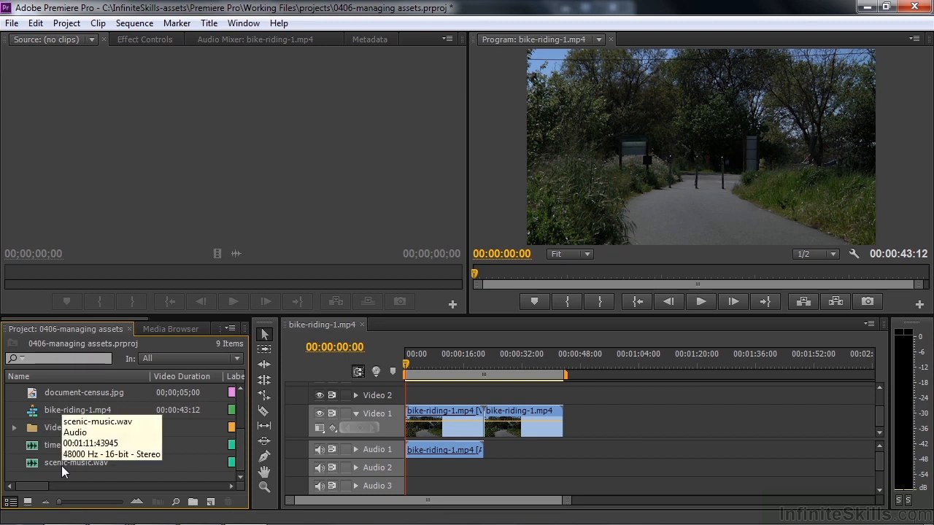
Expand the Video clips bin to check its contents and collapse it again.
{"action": "mouse_move", "coordinate": [238, 444]}
{"action": "left_mouse_down"}
{"action": "mouse_move", "coordinate": [242, 392]}
{"action": "mouse_move", "coordinate": [236, 455]}
{"action": "left_mouse_up"}
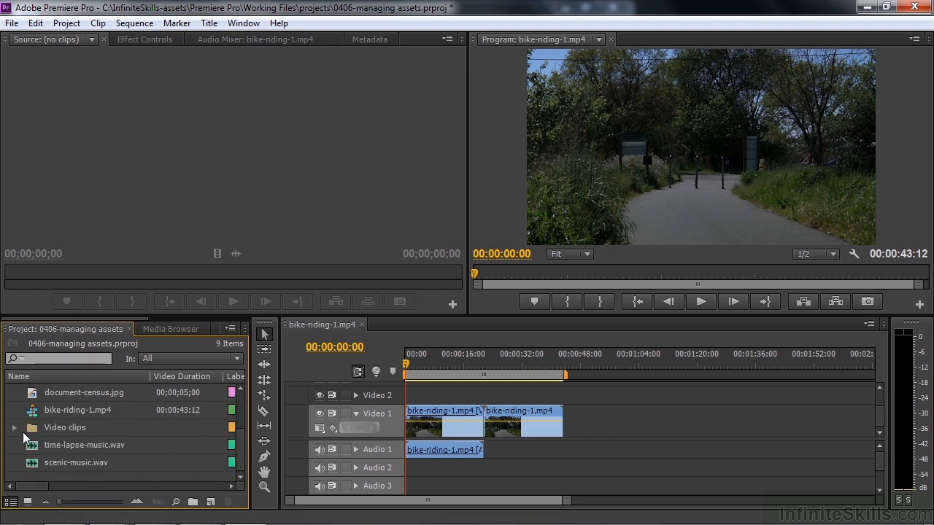
{"action": "left_click", "coordinate": [14, 428]}
{"action": "mouse_move", "coordinate": [241, 428]}
{"action": "left_mouse_down"}
{"action": "mouse_move", "coordinate": [239, 460]}
{"action": "mouse_move", "coordinate": [241, 428]}
{"action": "left_mouse_up"}
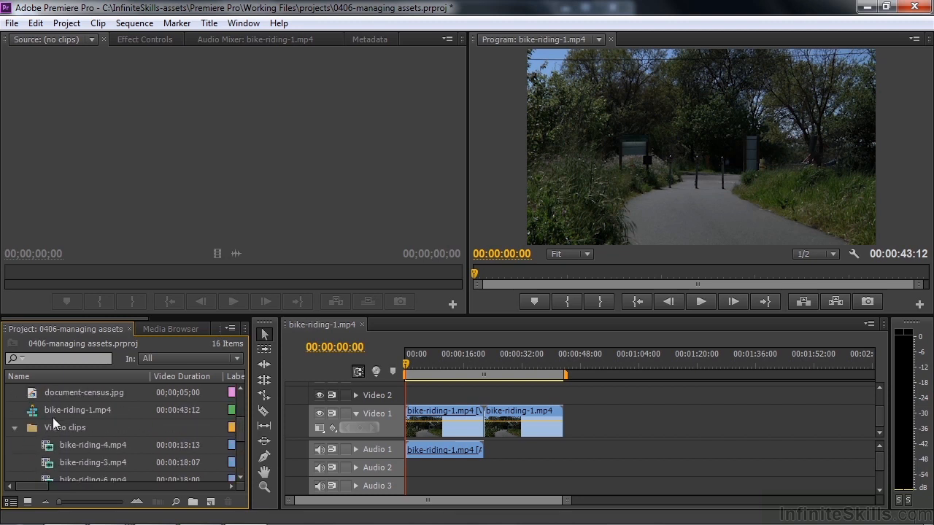
{"action": "left_click", "coordinate": [16, 429]}
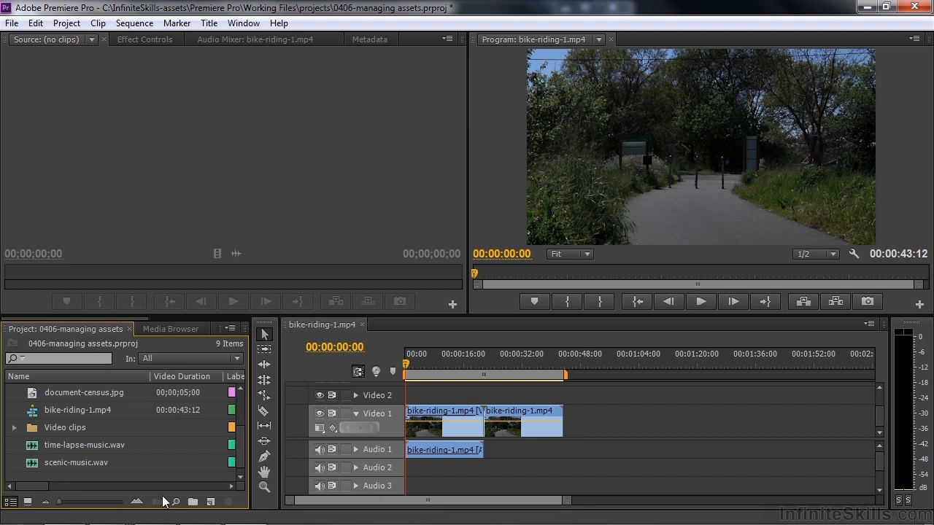
Create a bin named Audio clips and move time-lapse-music.wav and scenic-music.wav into it.
{"action": "left_click", "coordinate": [193, 502]}
{"action": "type", "text": "Audio files"}
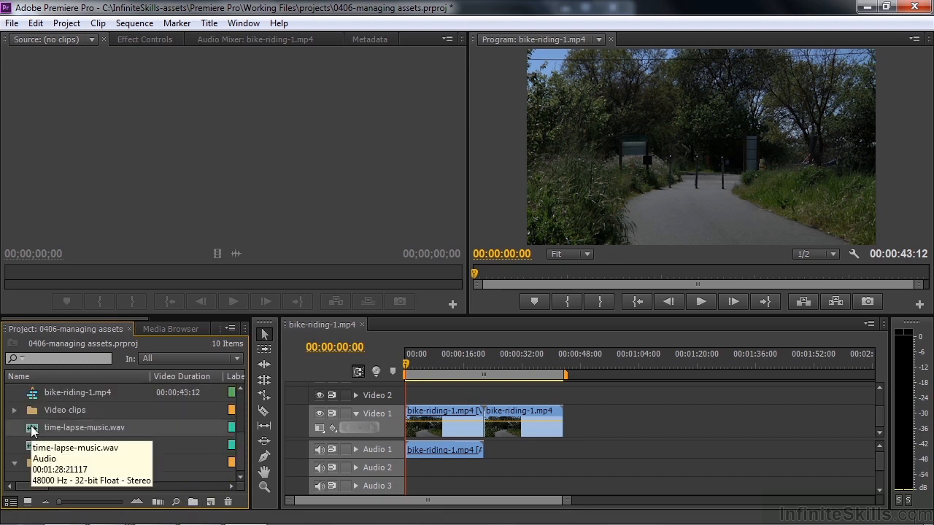
{"action": "left_click", "coordinate": [32, 431]}
{"action": "left_click", "coordinate": [30, 447], "text": "shift"}
{"action": "left_click_drag", "start_coordinate": [30, 448], "coordinate": [60, 469]}
{"action": "scroll", "coordinate": [14, 432], "scroll_direction": "up", "scroll_amount": 1}
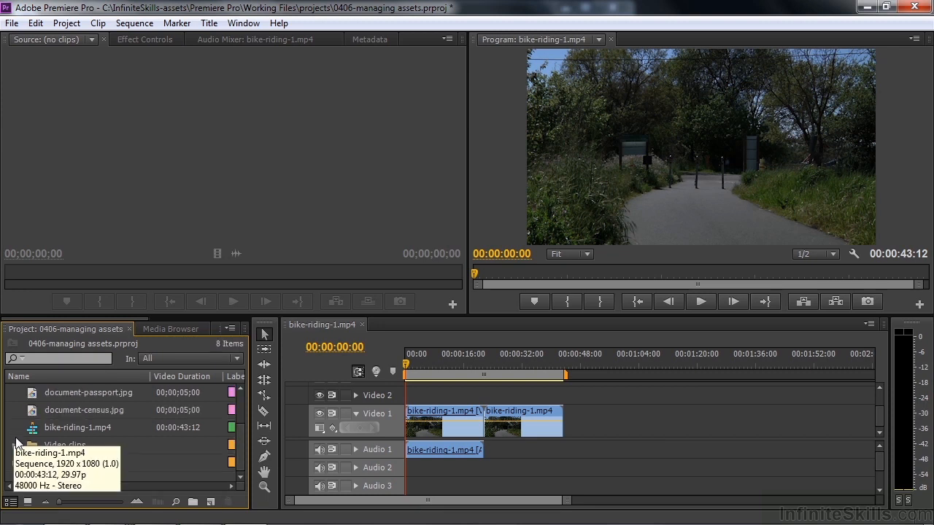
Create a new bin named Image files for the project's photos and documents.
{"action": "left_click", "coordinate": [193, 503]}
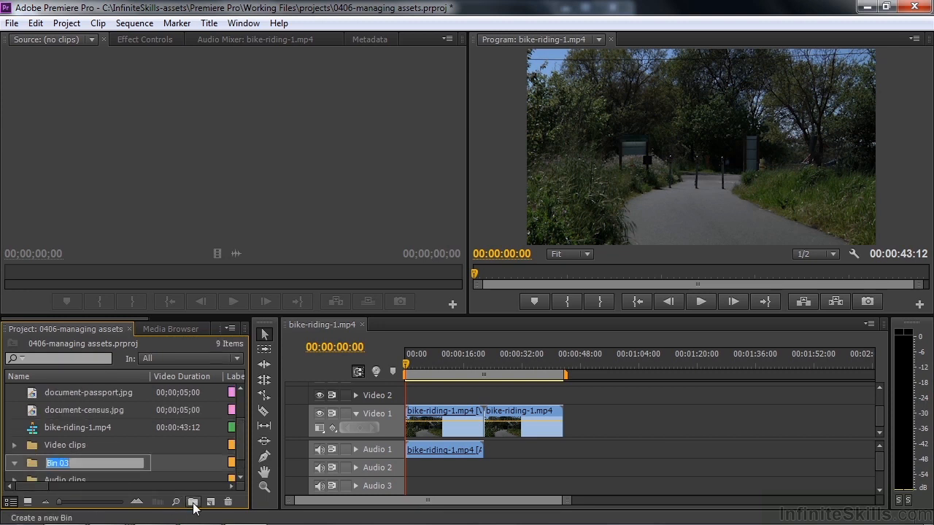
{"action": "type", "text": "Image files"}
{"action": "key", "text": "Return"}
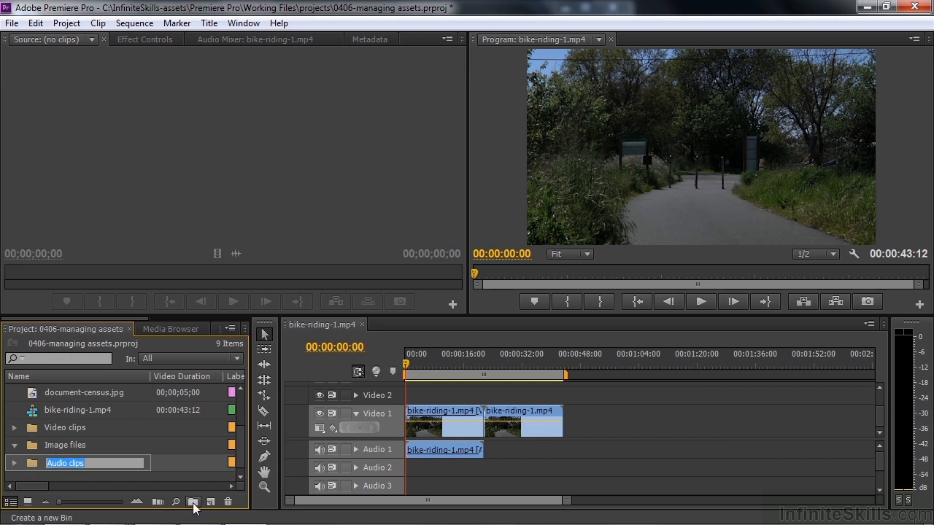
{"action": "left_click_drag", "start_coordinate": [241, 451], "coordinate": [243, 408]}
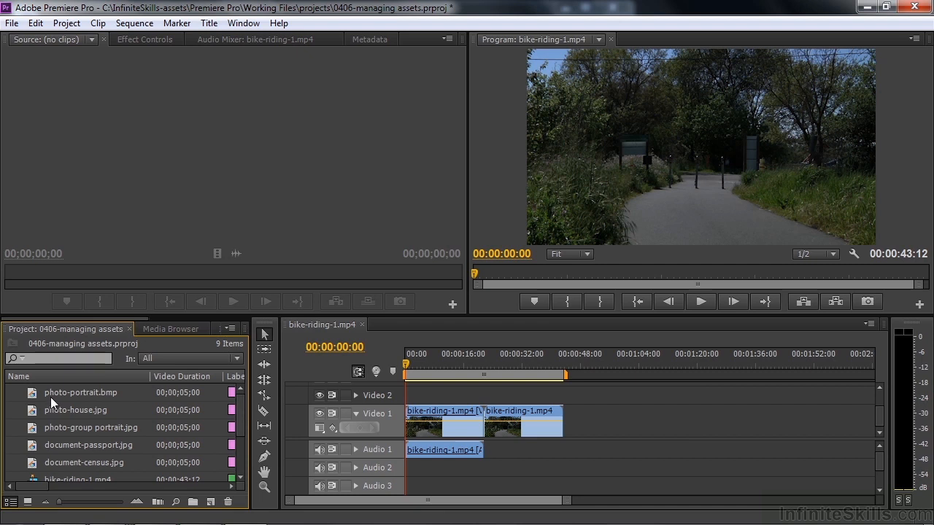
Move the three photos and two document images together into the Image files bin, then collapse the bin.
{"action": "left_click", "coordinate": [28, 390]}
{"action": "left_click_drag", "start_coordinate": [243, 417], "coordinate": [241, 445]}
{"action": "left_click", "coordinate": [38, 411], "text": "shift"}
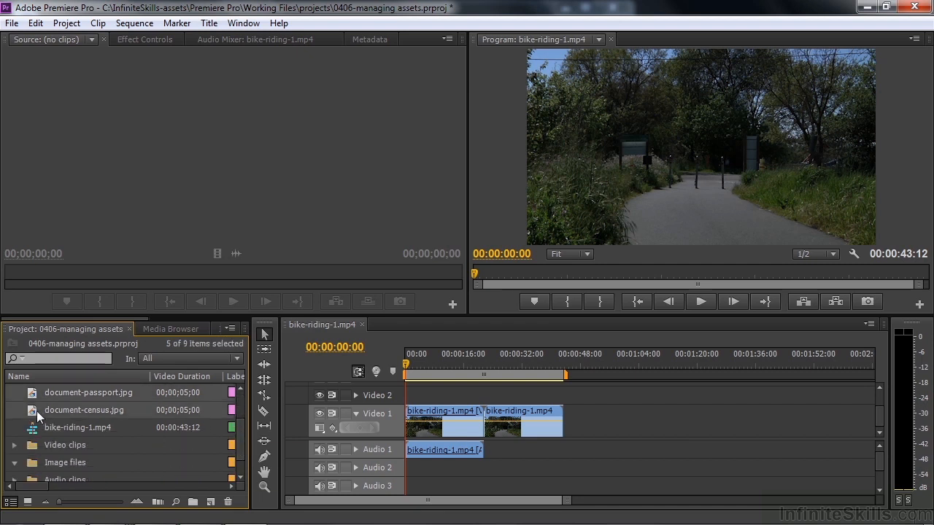
{"action": "left_click_drag", "start_coordinate": [32, 409], "coordinate": [68, 452]}
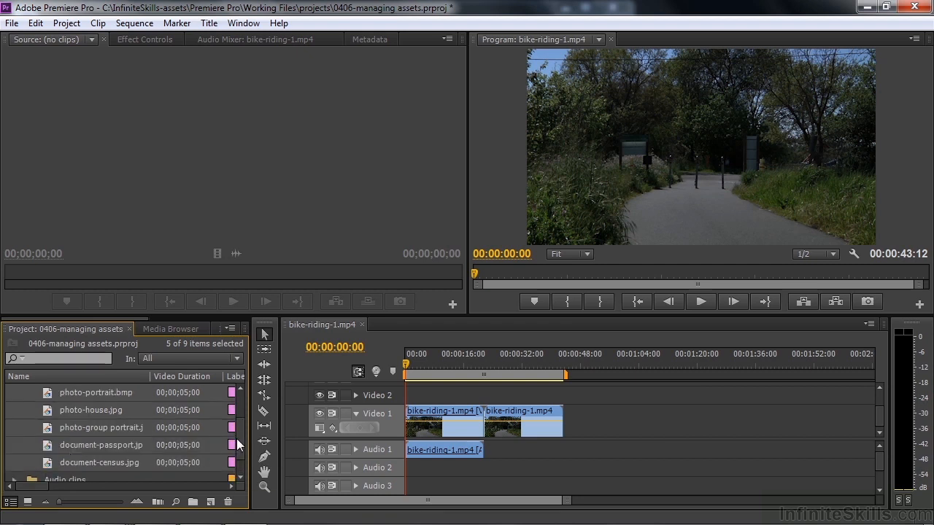
{"action": "left_click_drag", "start_coordinate": [241, 440], "coordinate": [244, 416]}
{"action": "left_click", "coordinate": [14, 428]}
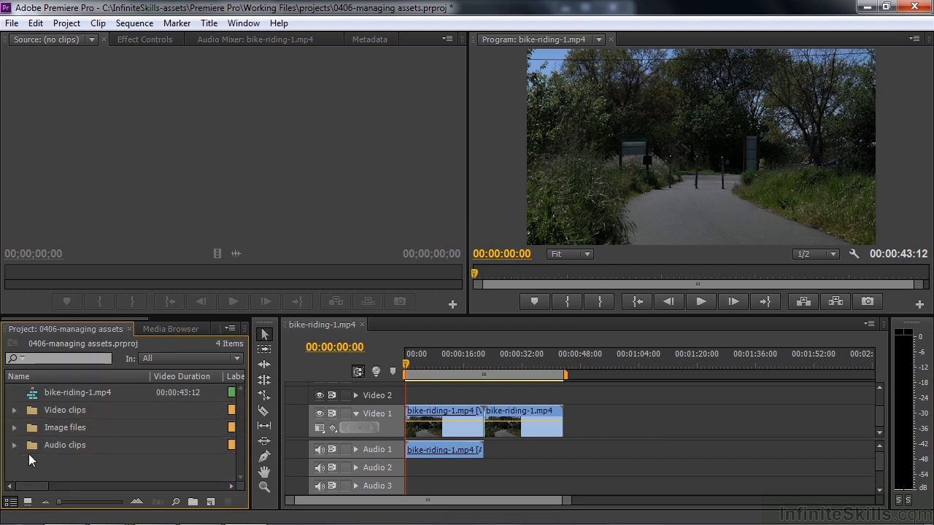
Create a nested bin inside the Image files bin, then delete it and collapse Image files.
{"action": "left_click", "coordinate": [44, 427]}
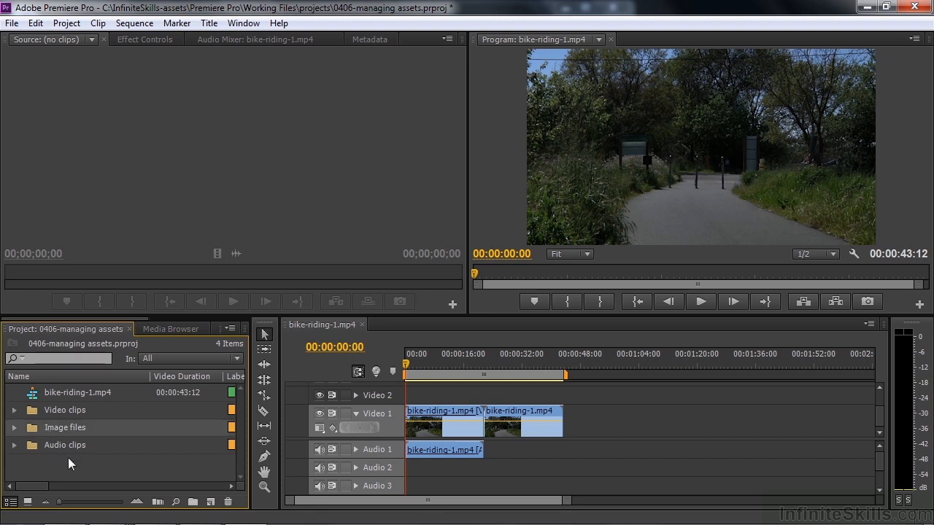
{"action": "left_click", "coordinate": [192, 503]}
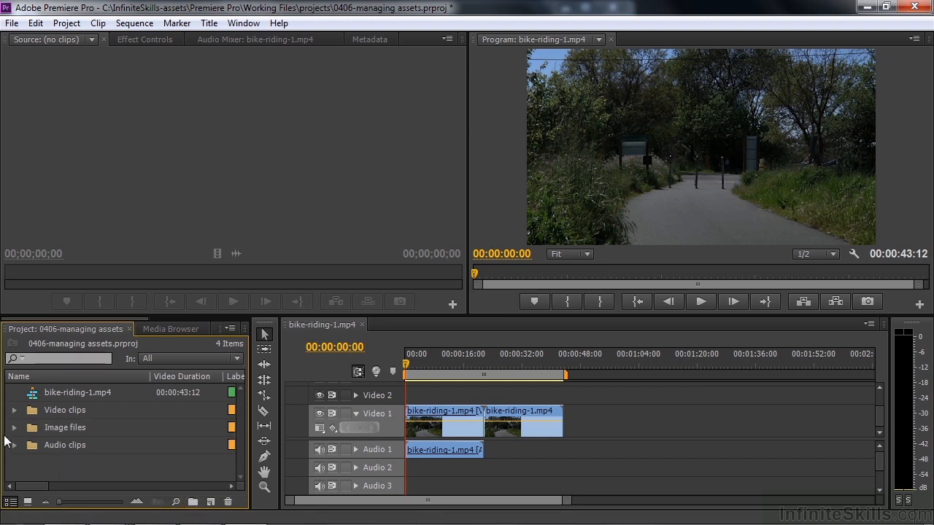
{"action": "left_click", "coordinate": [14, 428]}
{"action": "left_click_drag", "start_coordinate": [242, 414], "coordinate": [242, 448]}
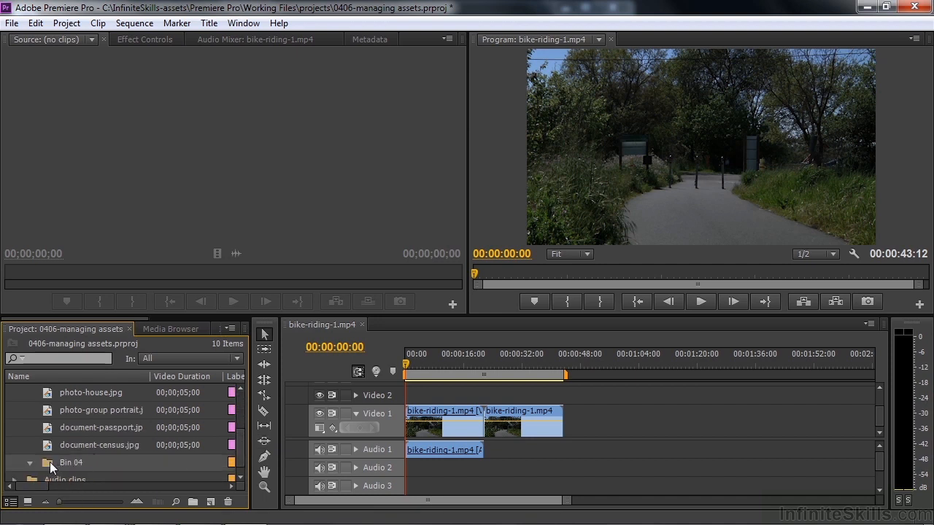
{"action": "key", "text": "Delete"}
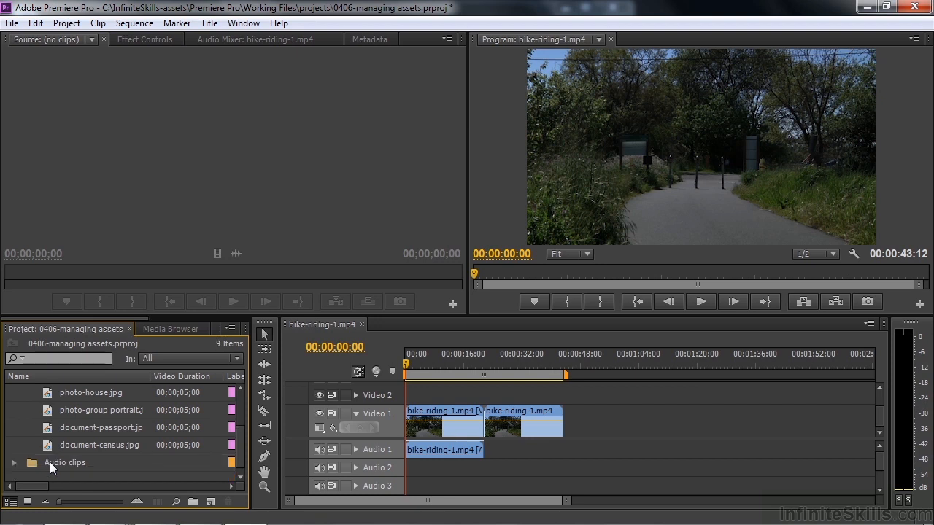
{"action": "left_click_drag", "start_coordinate": [241, 451], "coordinate": [242, 410]}
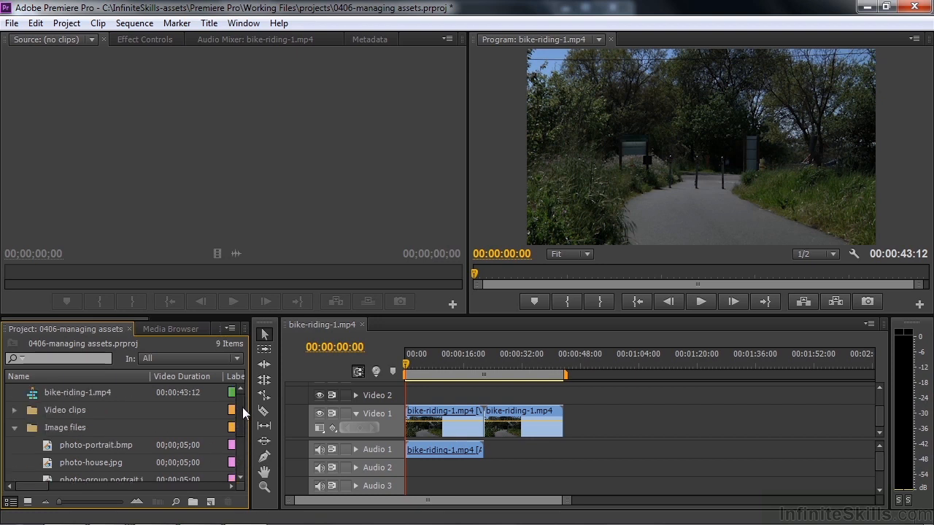
{"action": "left_click", "coordinate": [14, 428]}
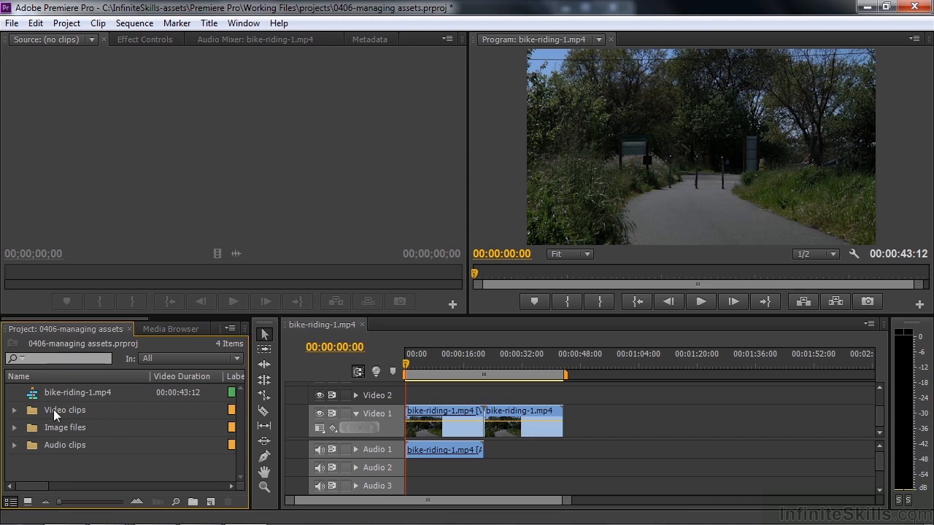
View the Video clips bin in a separate window, close it, and review the Bins opening options in the General preferences without changing them.
{"action": "double_click", "coordinate": [31, 410]}
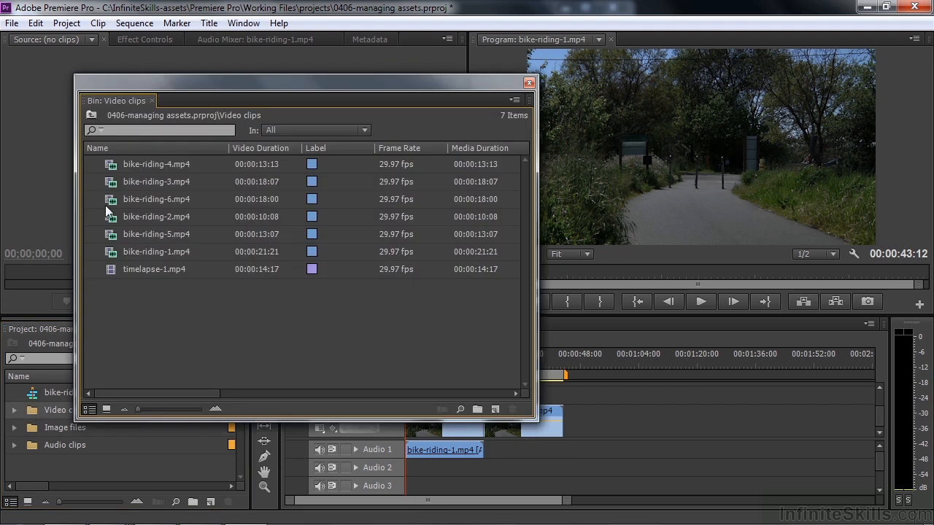
{"action": "left_click", "coordinate": [529, 83]}
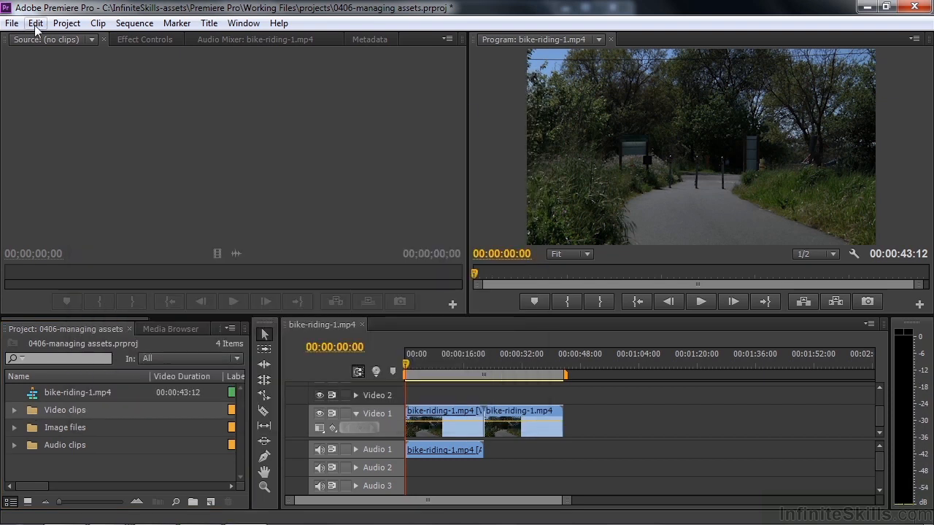
{"action": "left_click", "coordinate": [35, 24]}
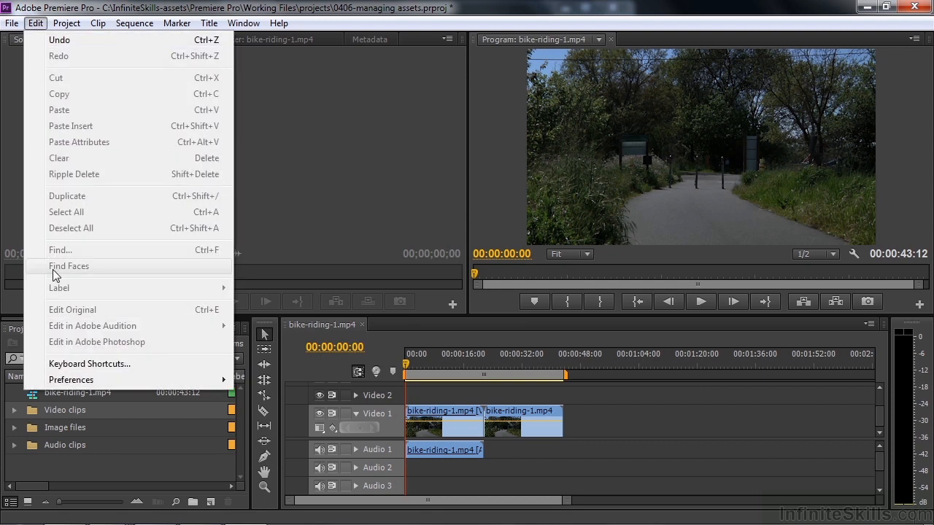
{"action": "mouse_move", "coordinate": [80, 382]}
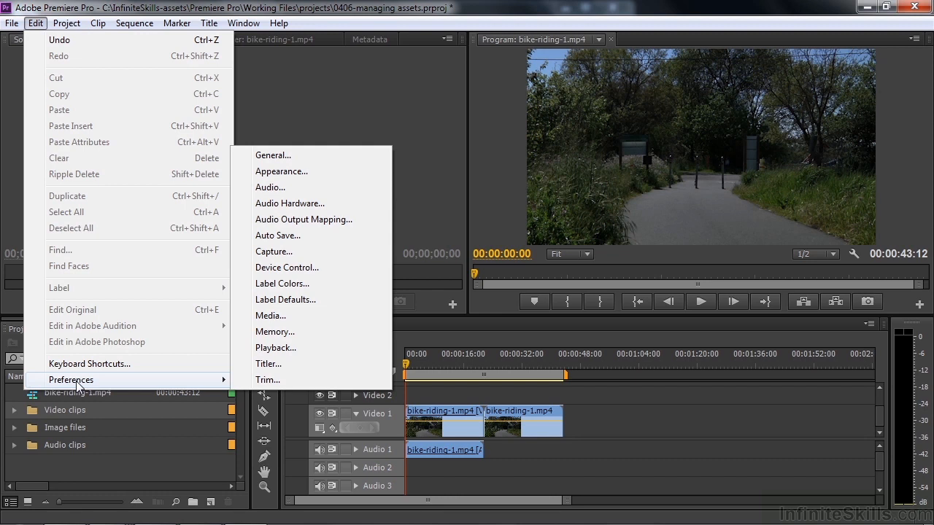
{"action": "left_click", "coordinate": [316, 157]}
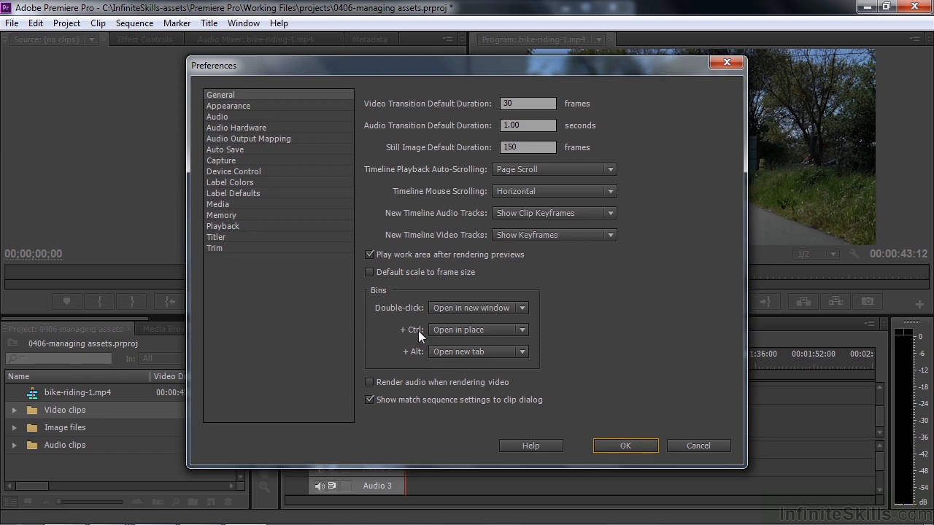
{"action": "left_click", "coordinate": [693, 443]}
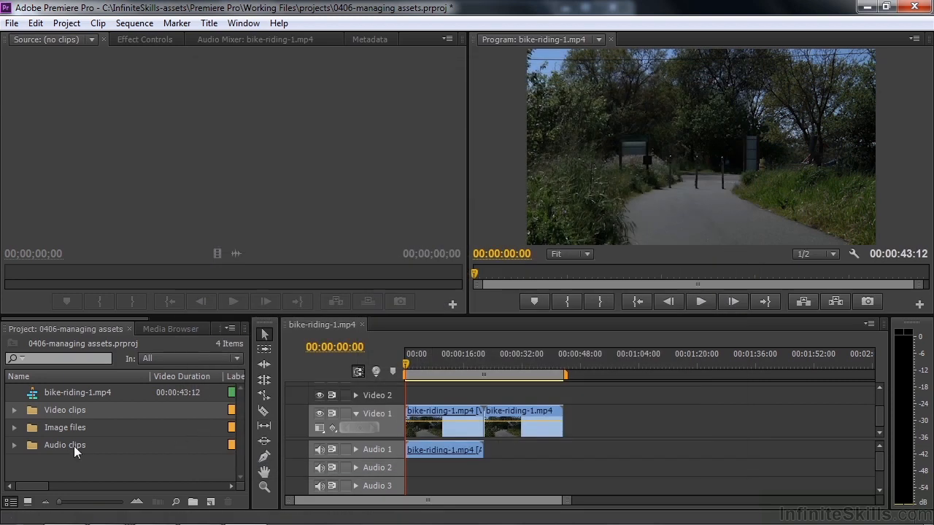
Open the Video clips bin in place, browse its clips as thumbnails, and return to the project's top level in list view.
{"action": "left_click", "coordinate": [32, 411]}
{"action": "double_click", "coordinate": [32, 411]}
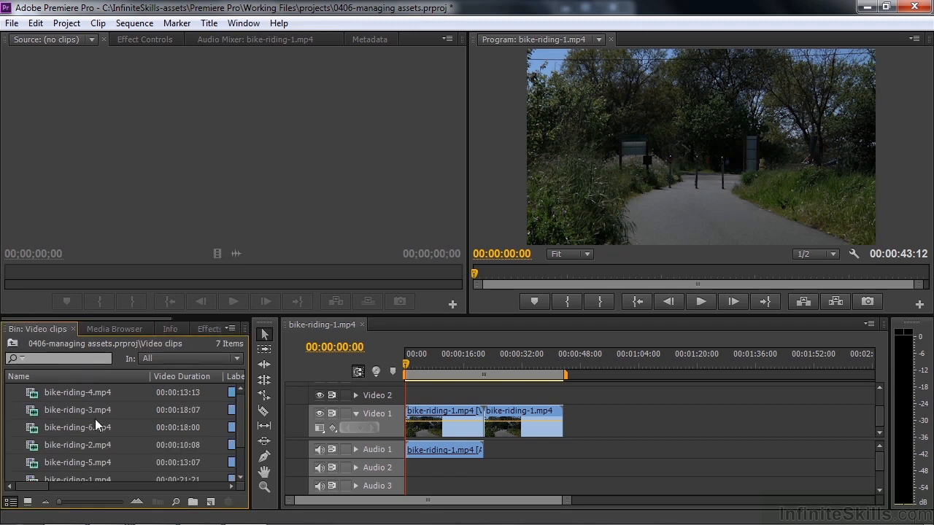
{"action": "left_click", "coordinate": [29, 502]}
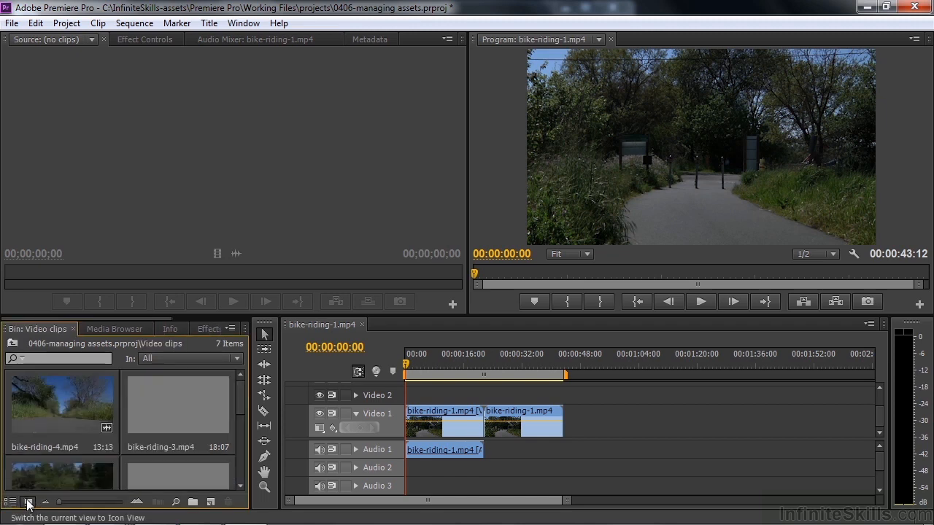
{"action": "mouse_move", "coordinate": [241, 403]}
{"action": "left_mouse_down"}
{"action": "mouse_move", "coordinate": [234, 466]}
{"action": "mouse_move", "coordinate": [243, 394]}
{"action": "left_mouse_up"}
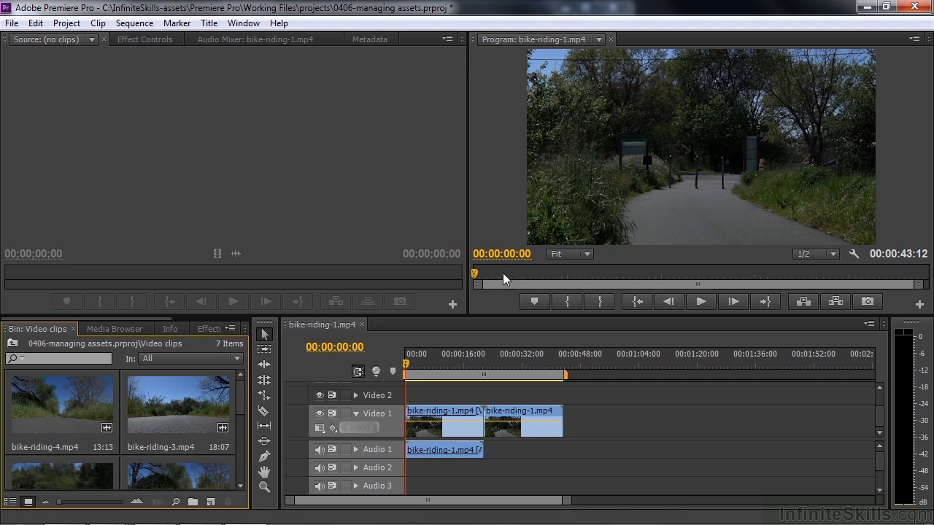
{"action": "mouse_move", "coordinate": [240, 388]}
{"action": "left_mouse_down"}
{"action": "mouse_move", "coordinate": [238, 457]}
{"action": "mouse_move", "coordinate": [244, 387]}
{"action": "left_mouse_up"}
{"action": "left_click", "coordinate": [12, 344]}
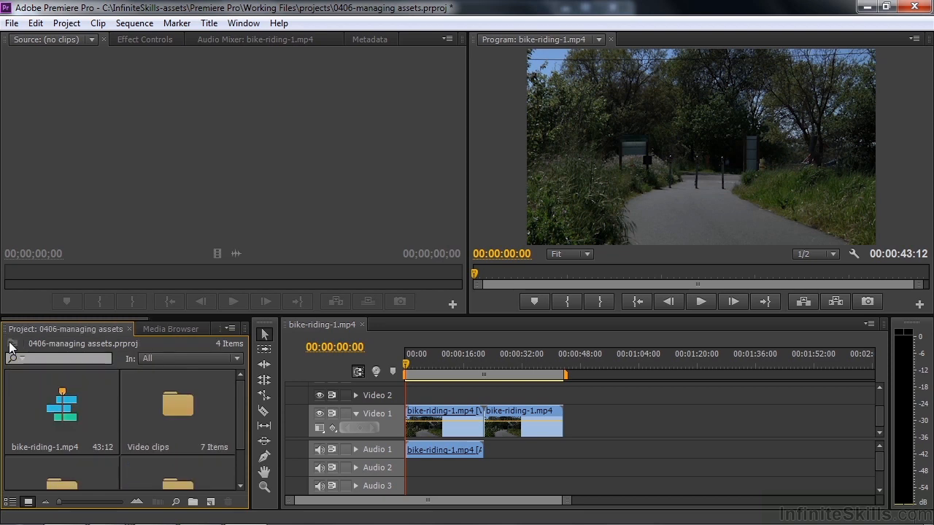
{"action": "left_click", "coordinate": [10, 502]}
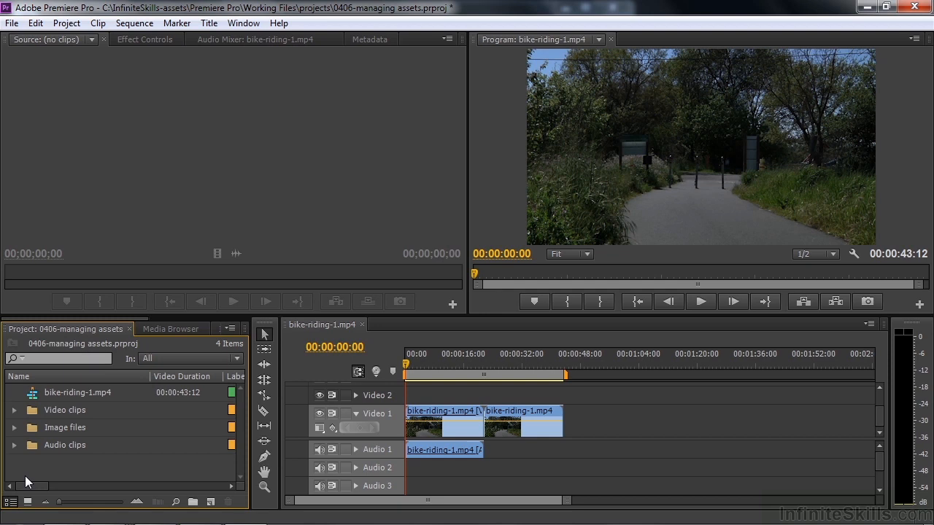
Open the Image files bin in place, browse its images as thumbnails, and switch back to list view.
{"action": "double_click", "coordinate": [32, 430]}
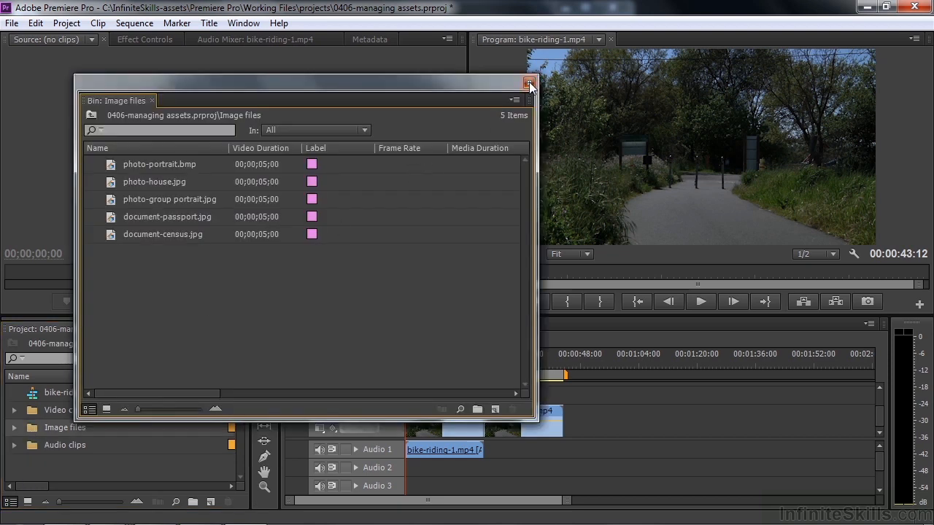
{"action": "left_click", "coordinate": [529, 83]}
{"action": "double_click", "coordinate": [28, 426], "text": "alt"}
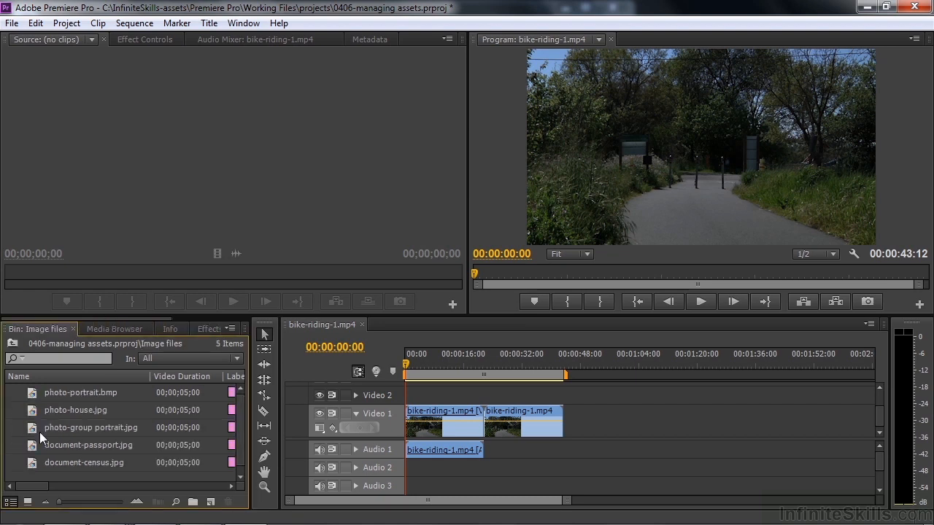
{"action": "left_click", "coordinate": [28, 502]}
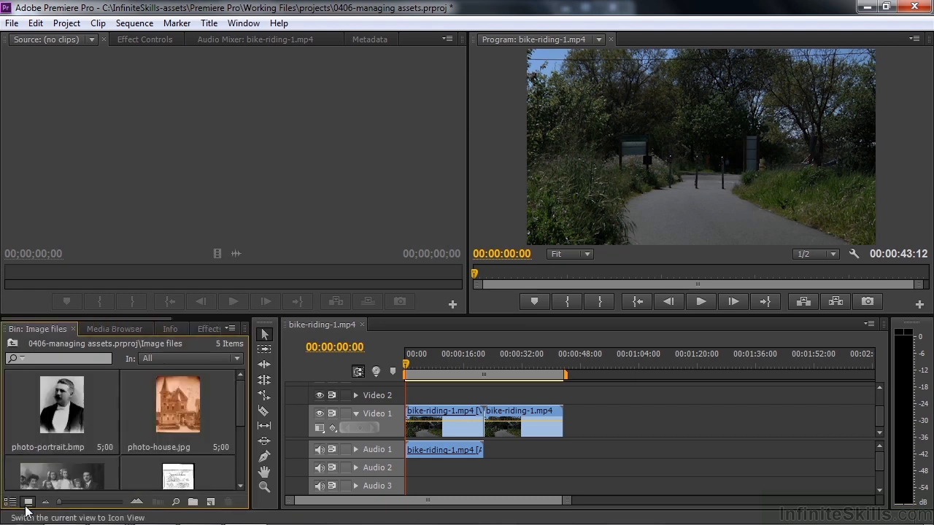
{"action": "mouse_move", "coordinate": [241, 404]}
{"action": "left_mouse_down"}
{"action": "mouse_move", "coordinate": [229, 460]}
{"action": "mouse_move", "coordinate": [241, 385]}
{"action": "left_mouse_up"}
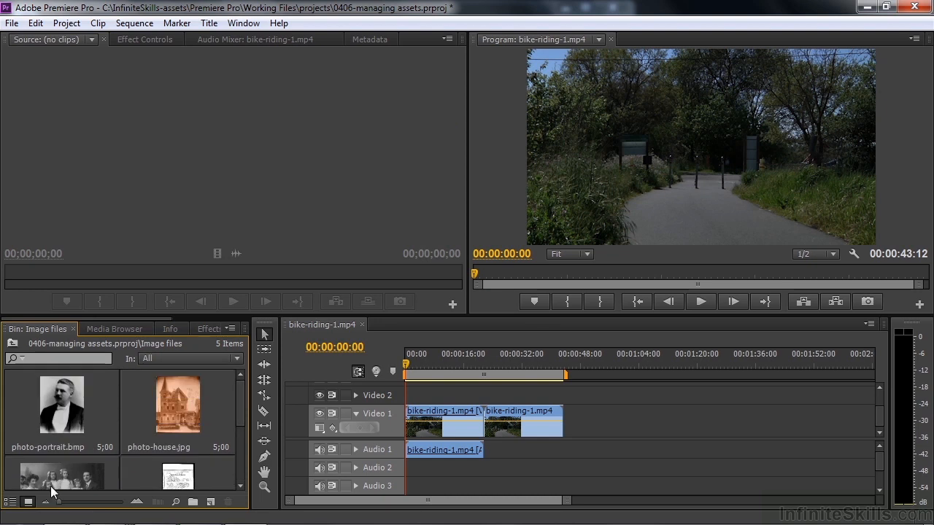
{"action": "left_click", "coordinate": [11, 502]}
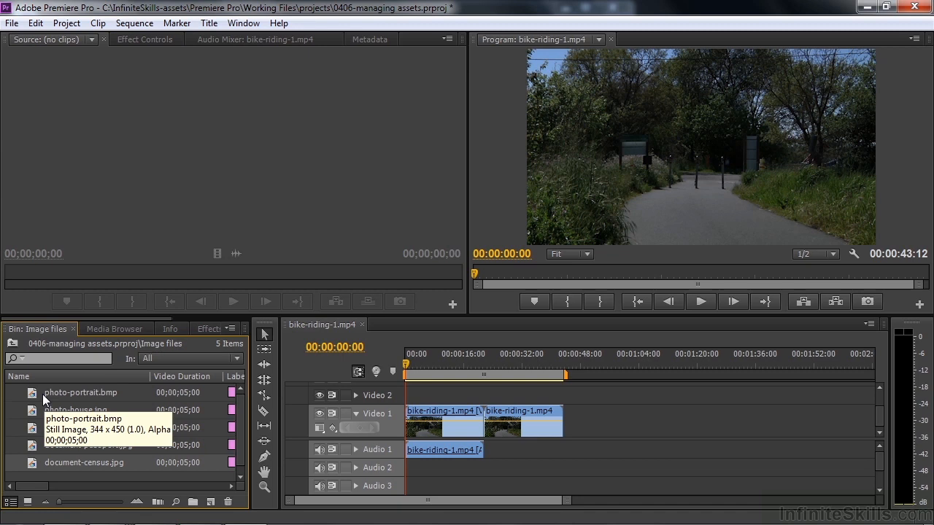
Rename photo-house.jpg as House, leaving the other image names unedited.
{"action": "left_click", "coordinate": [75, 392]}
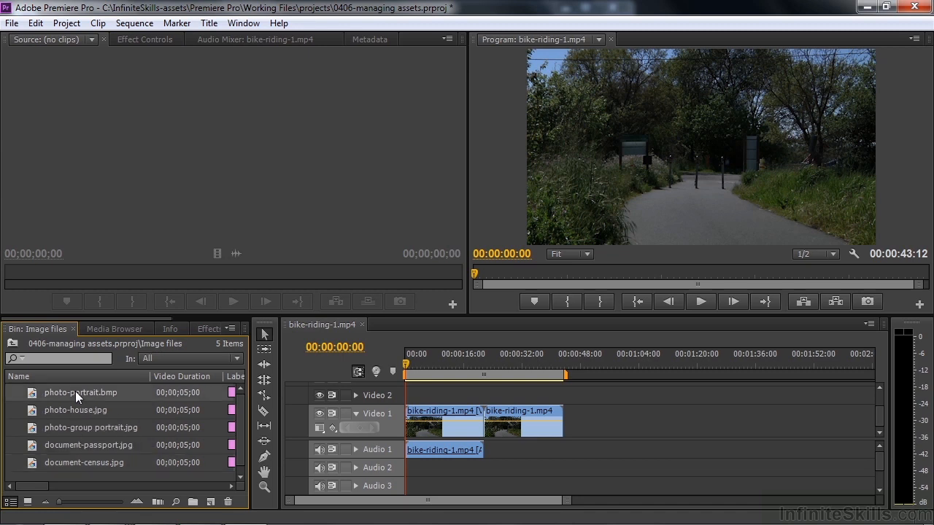
{"action": "left_click", "coordinate": [58, 392]}
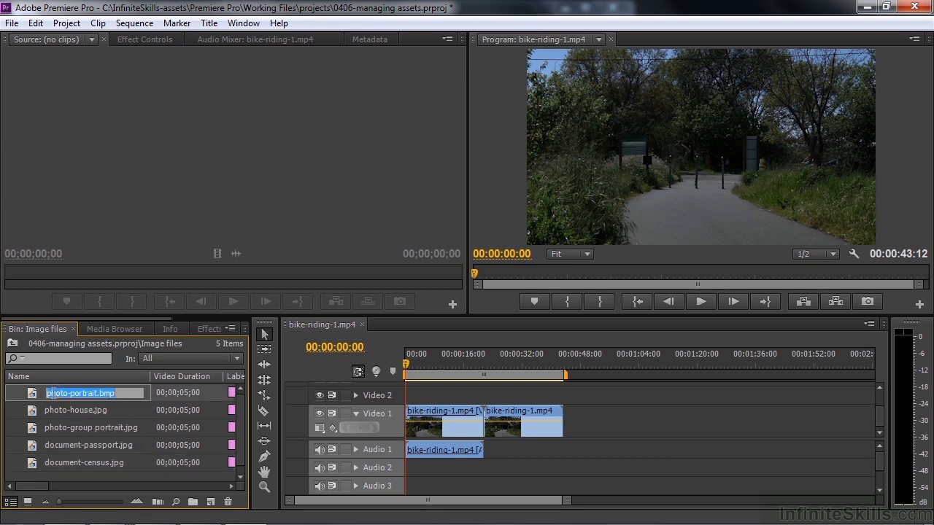
{"action": "left_click", "coordinate": [52, 411]}
{"action": "right_click", "coordinate": [52, 411]}
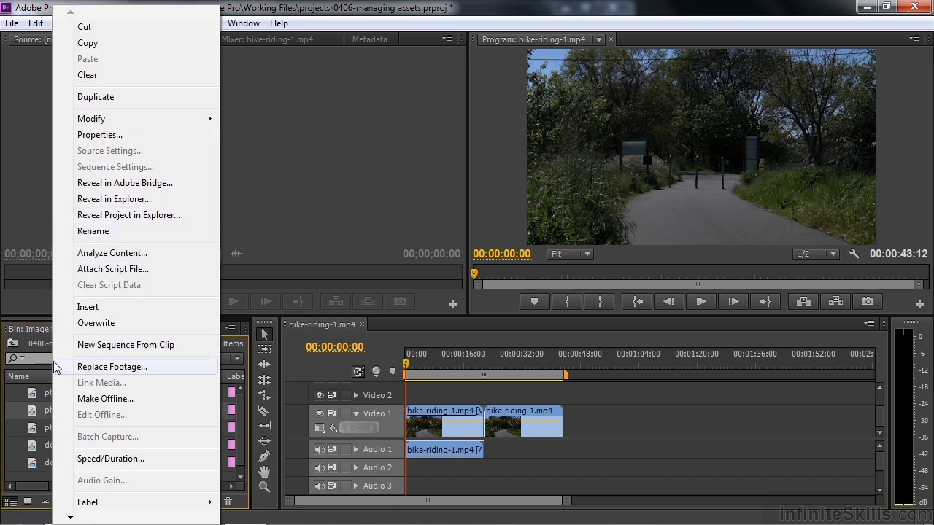
{"action": "left_click", "coordinate": [40, 411]}
{"action": "left_click", "coordinate": [51, 411]}
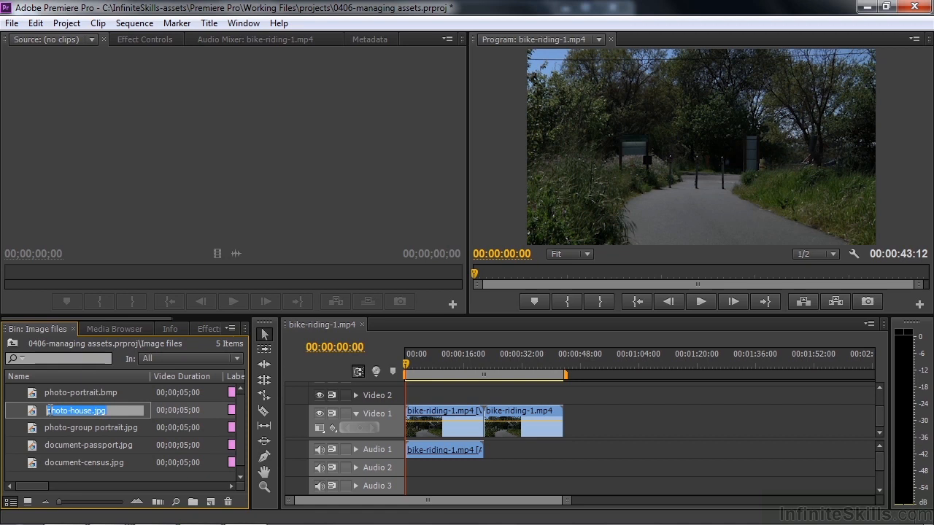
{"action": "type", "text": "House"}
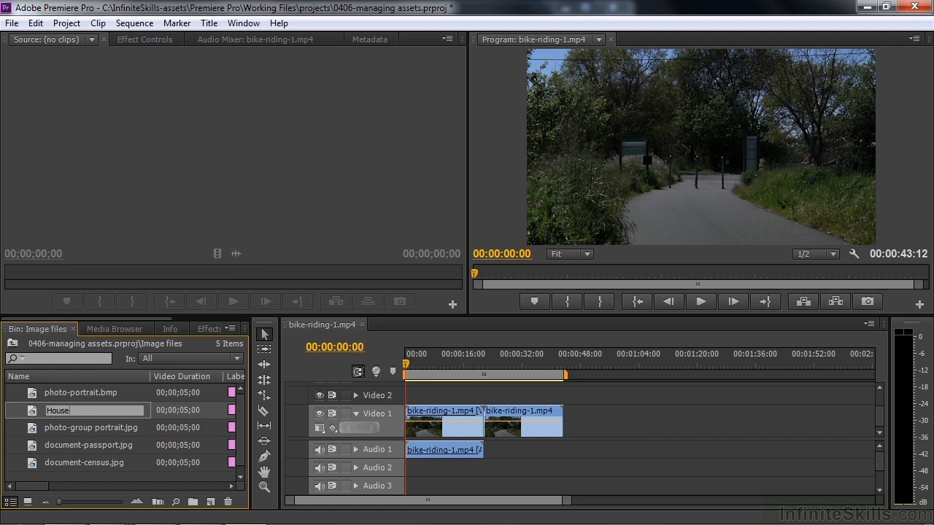
{"action": "key", "text": "Tab"}
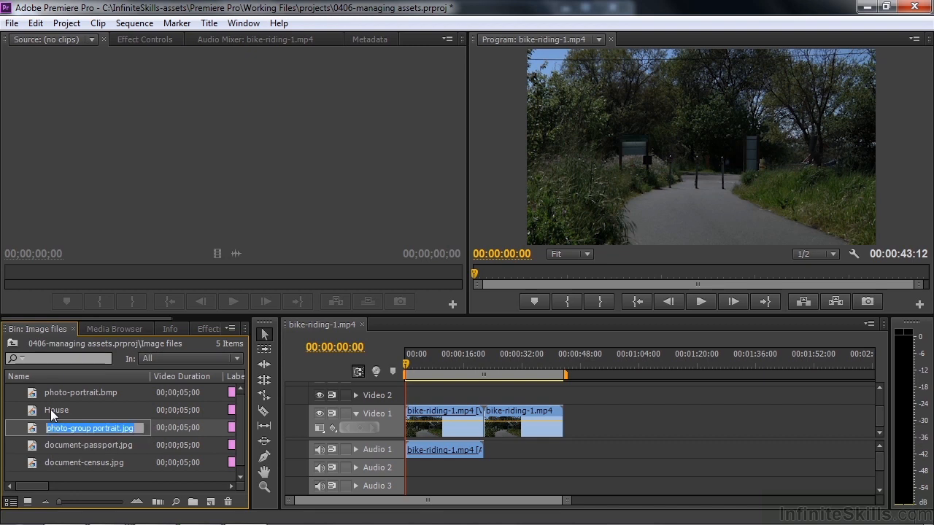
{"action": "key", "text": "Escape"}
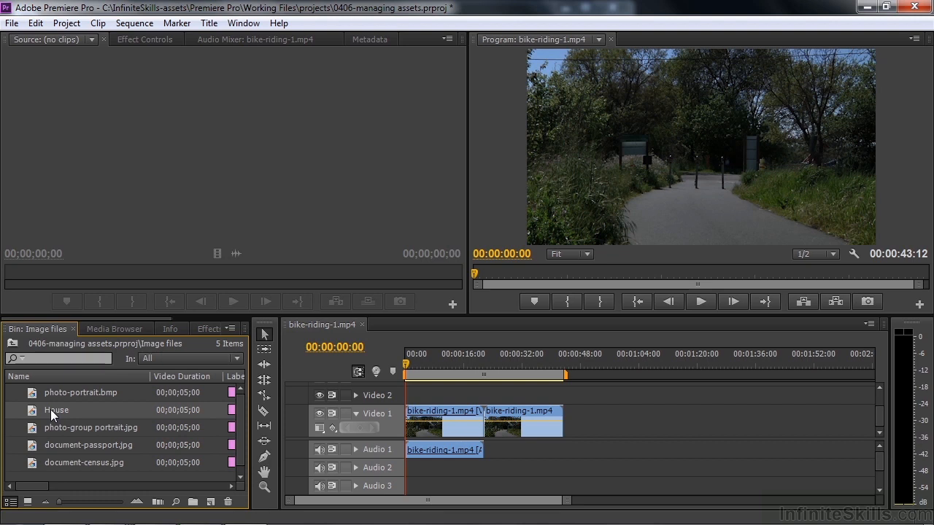
Rename photo-group portrait.jpg as Group portrait and document-passport.jpg as Passport.
{"action": "left_click", "coordinate": [51, 427]}
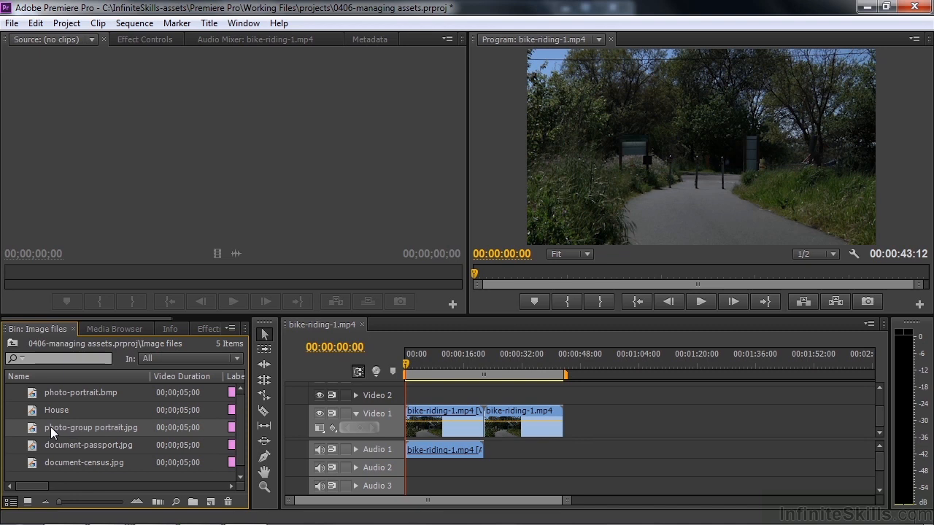
{"action": "left_click", "coordinate": [50, 427]}
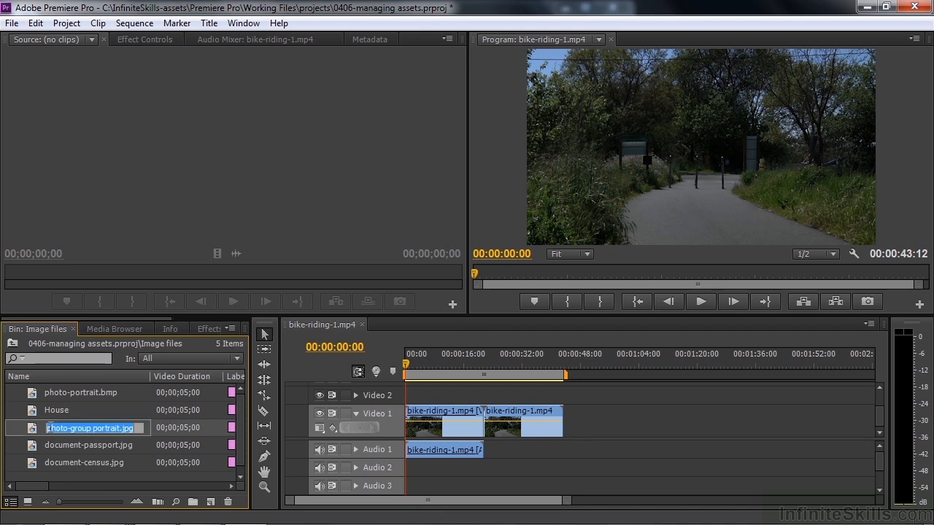
{"action": "type", "text": "Group"}
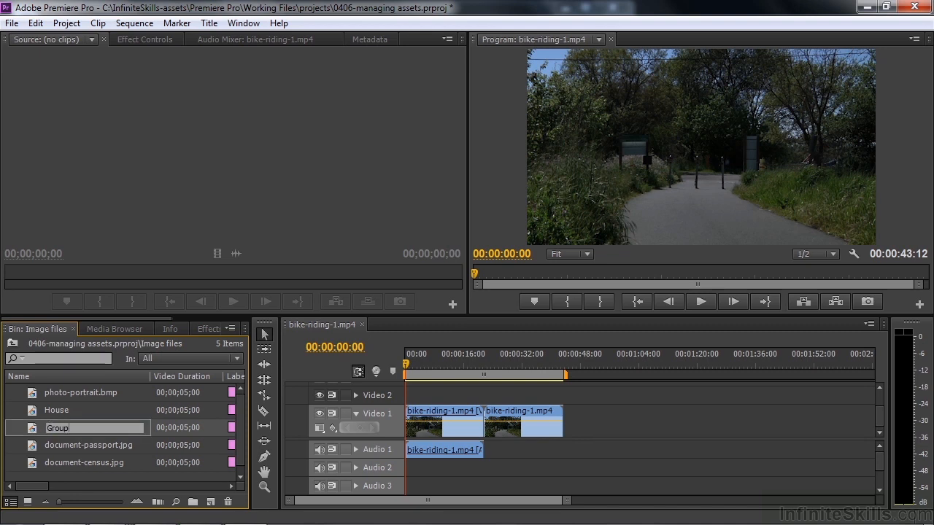
{"action": "type", "text": " portrait"}
{"action": "key", "text": "Tab"}
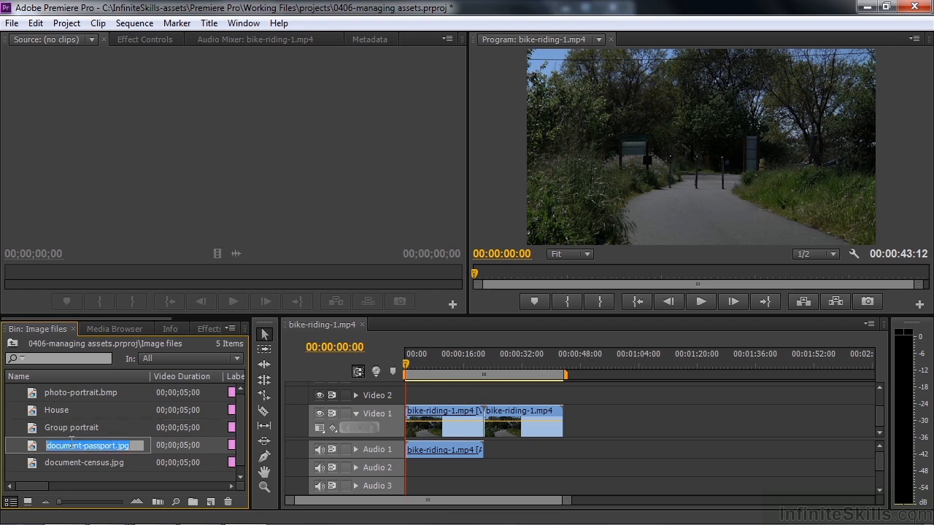
{"action": "type", "text": "Passport"}
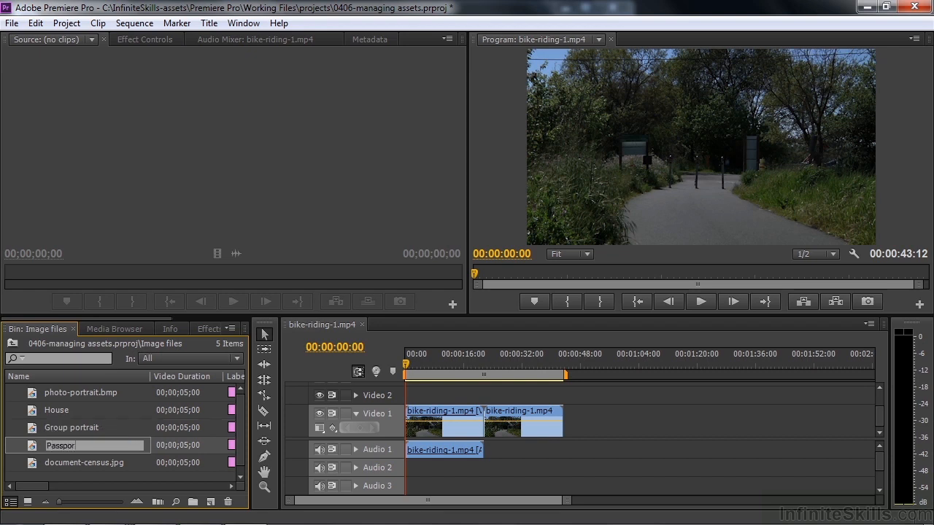
{"action": "key", "text": "Tab"}
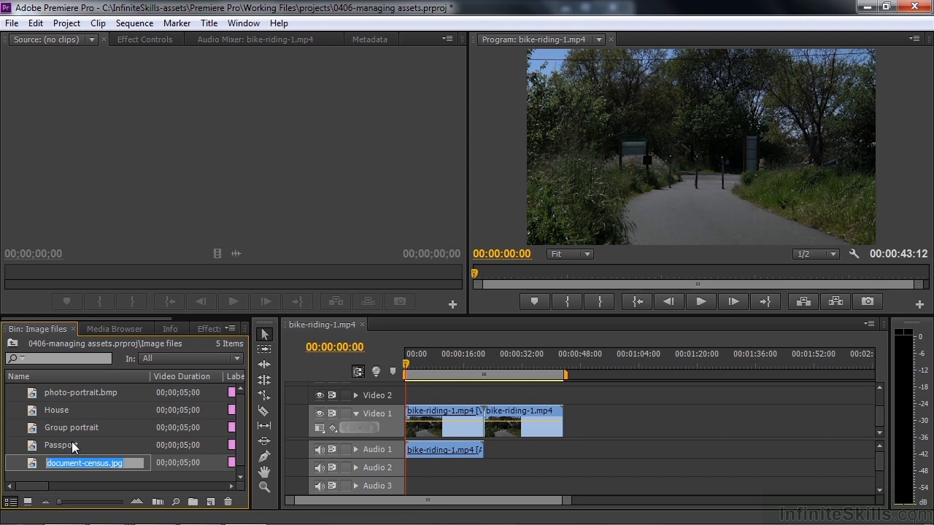
Finish name editing and sort the Image files bin by name in descending order.
{"action": "left_click", "coordinate": [49, 374]}
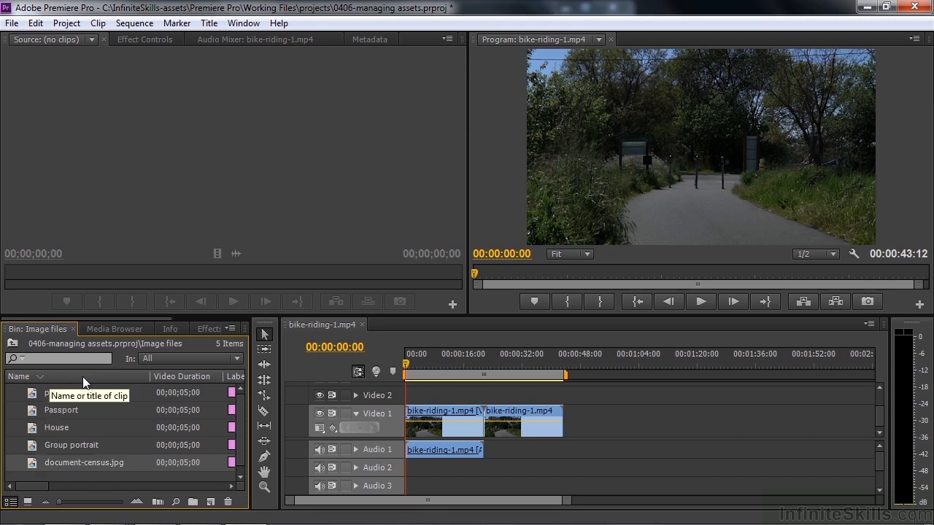
{"action": "left_click", "coordinate": [83, 376]}
{"action": "left_click", "coordinate": [83, 377]}
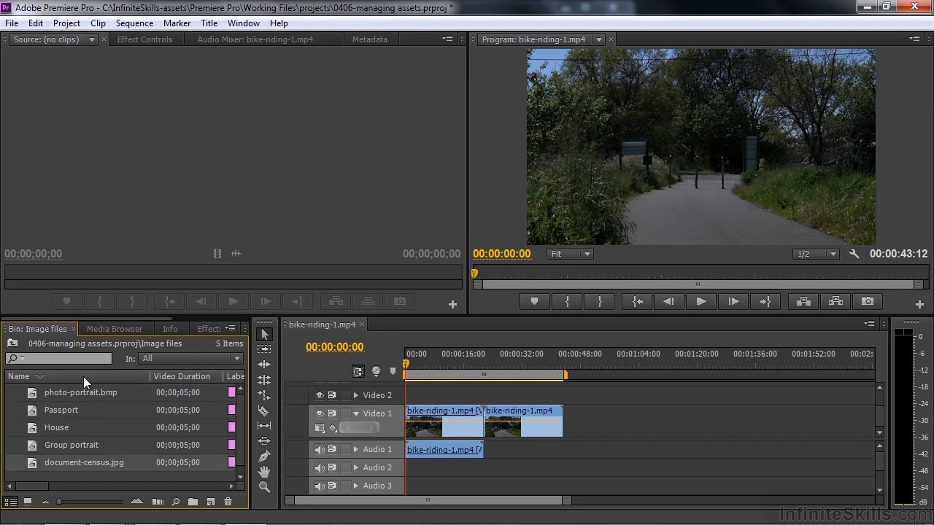